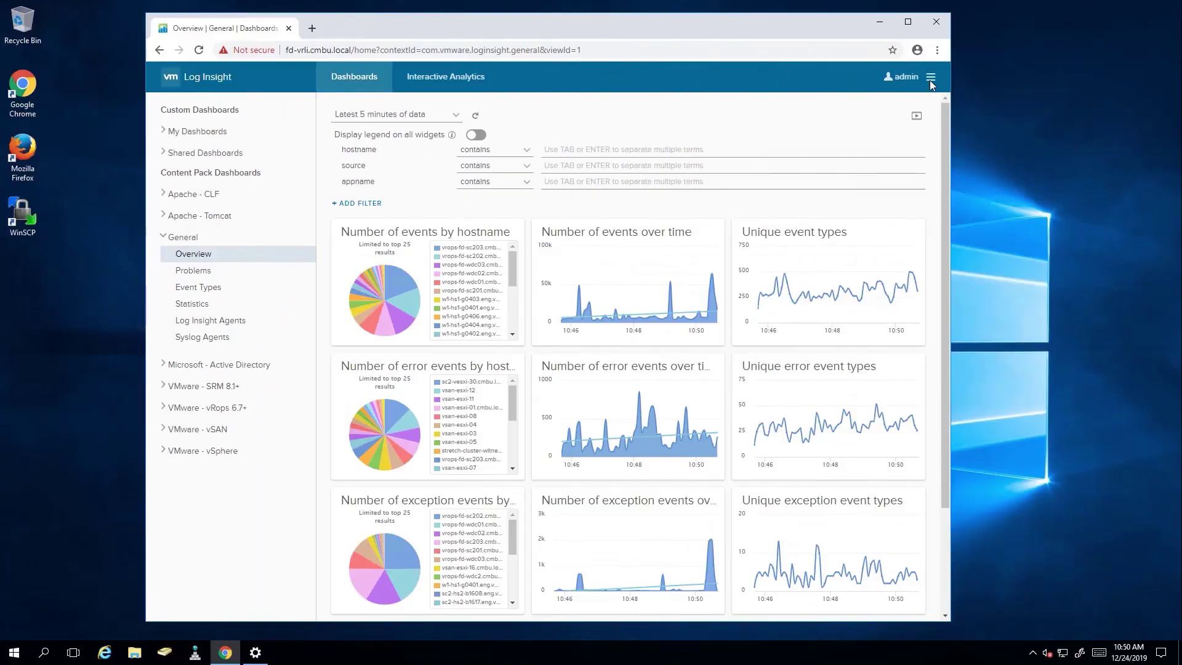
Step: Go to the Agents administration page and open the download options for Log Insight Agent Version 8.0.0
click(931, 78)
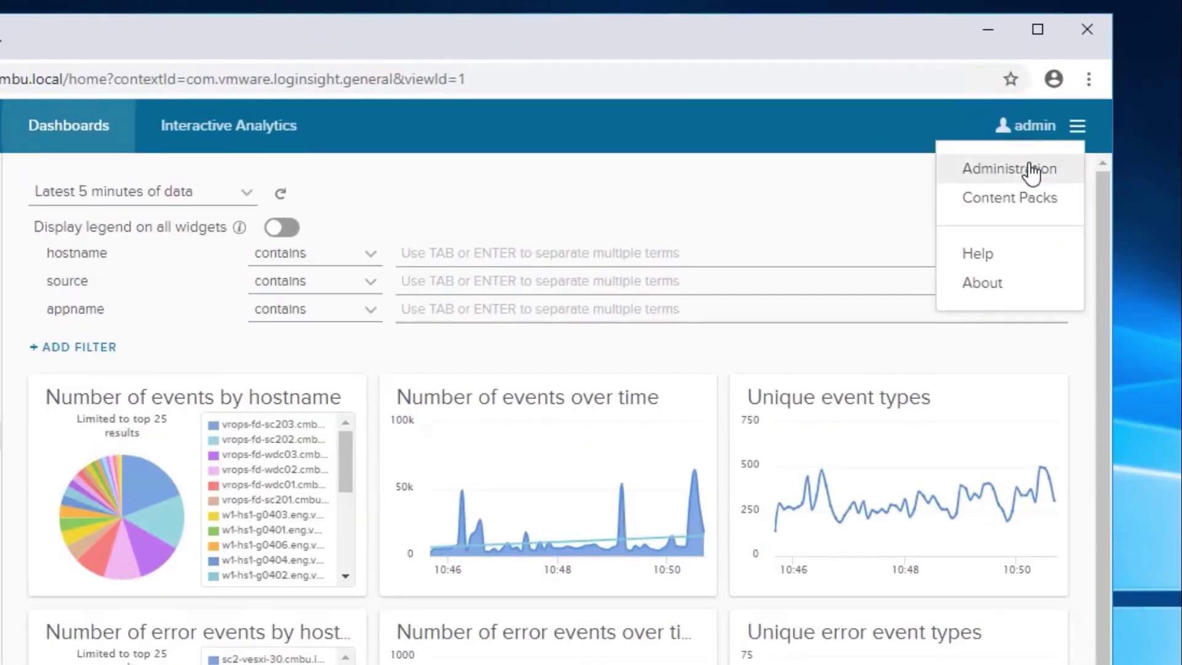
click(906, 99)
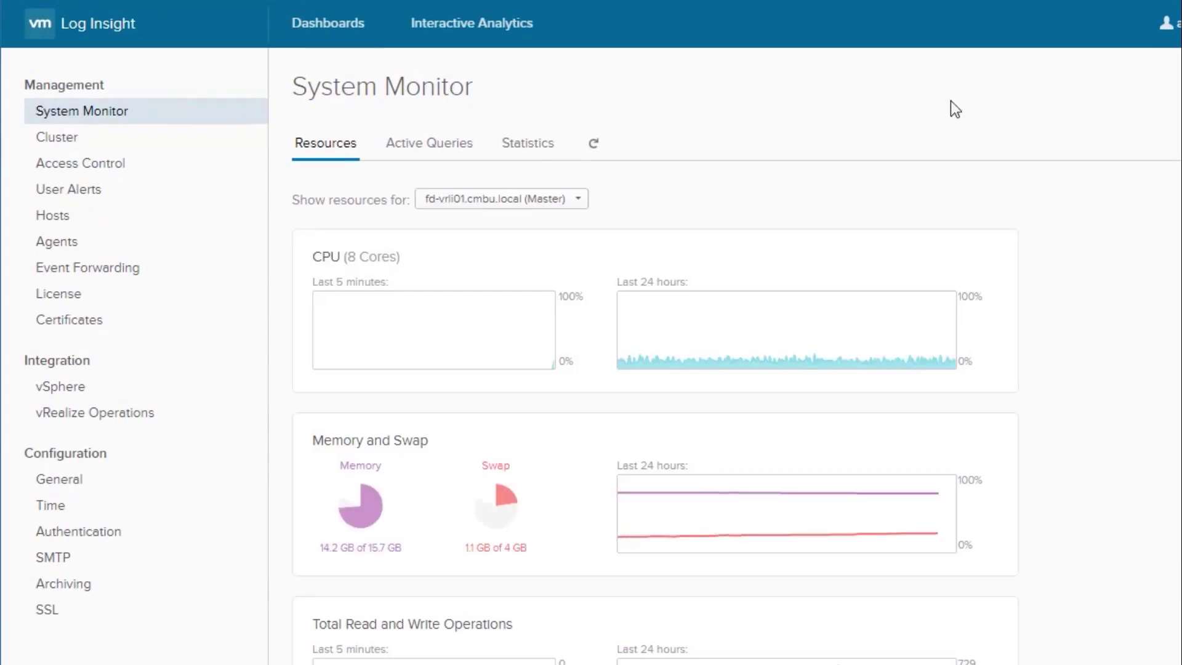
click(120, 253)
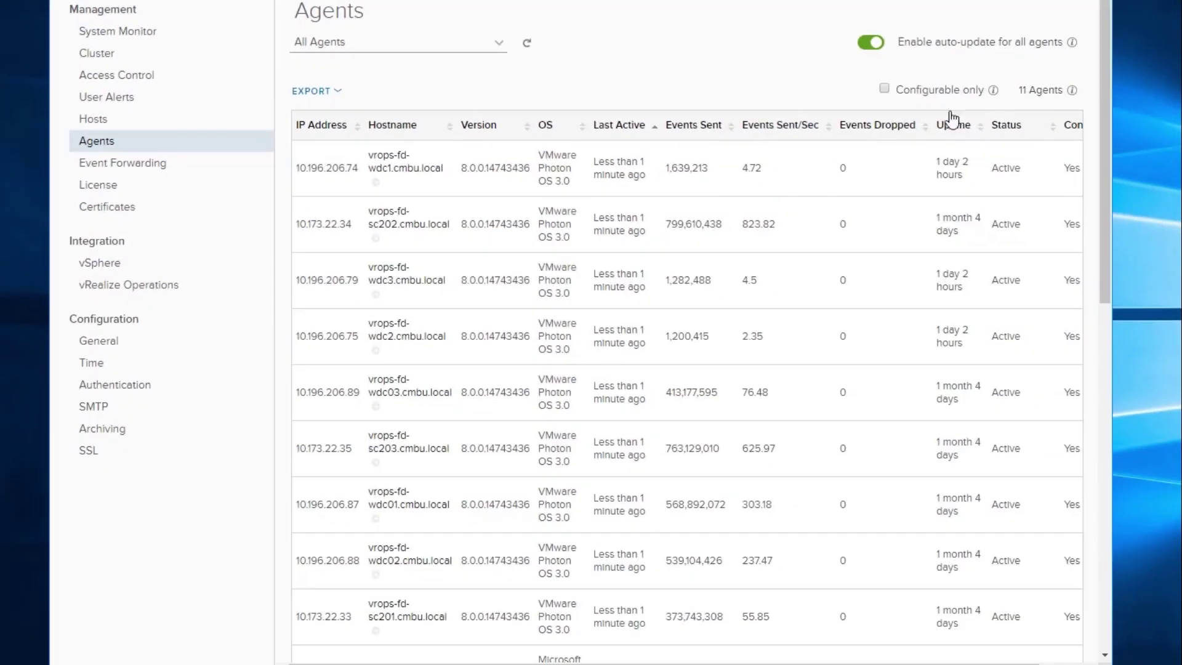
drag(1107, 138, 1090, 498)
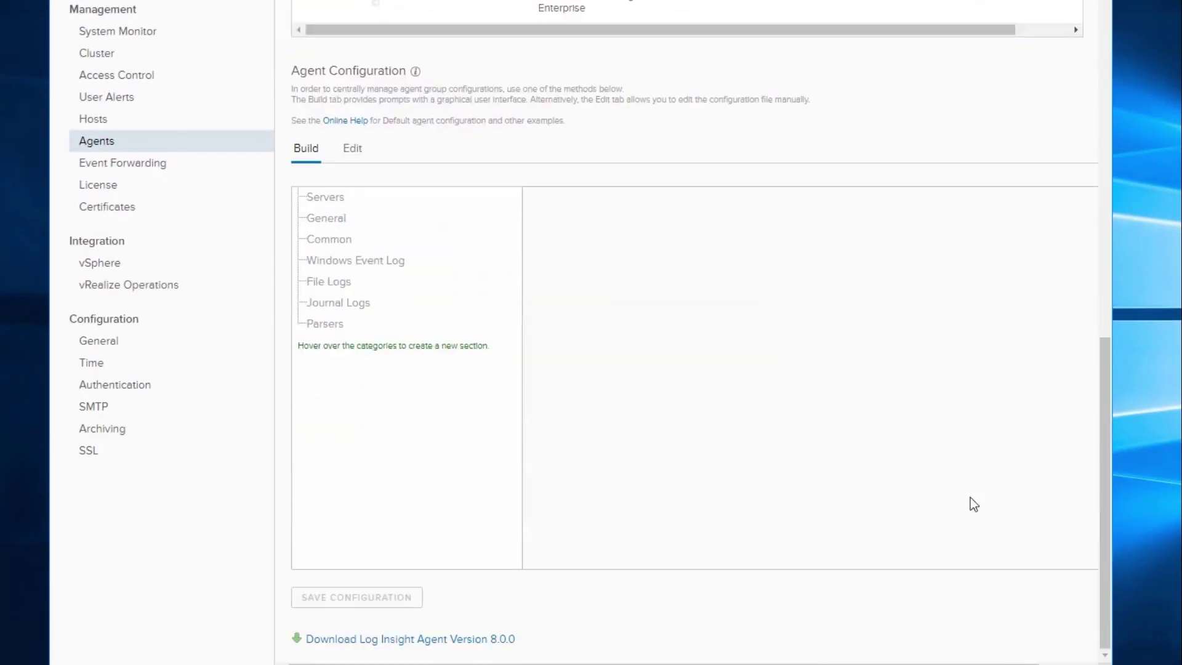
click(478, 640)
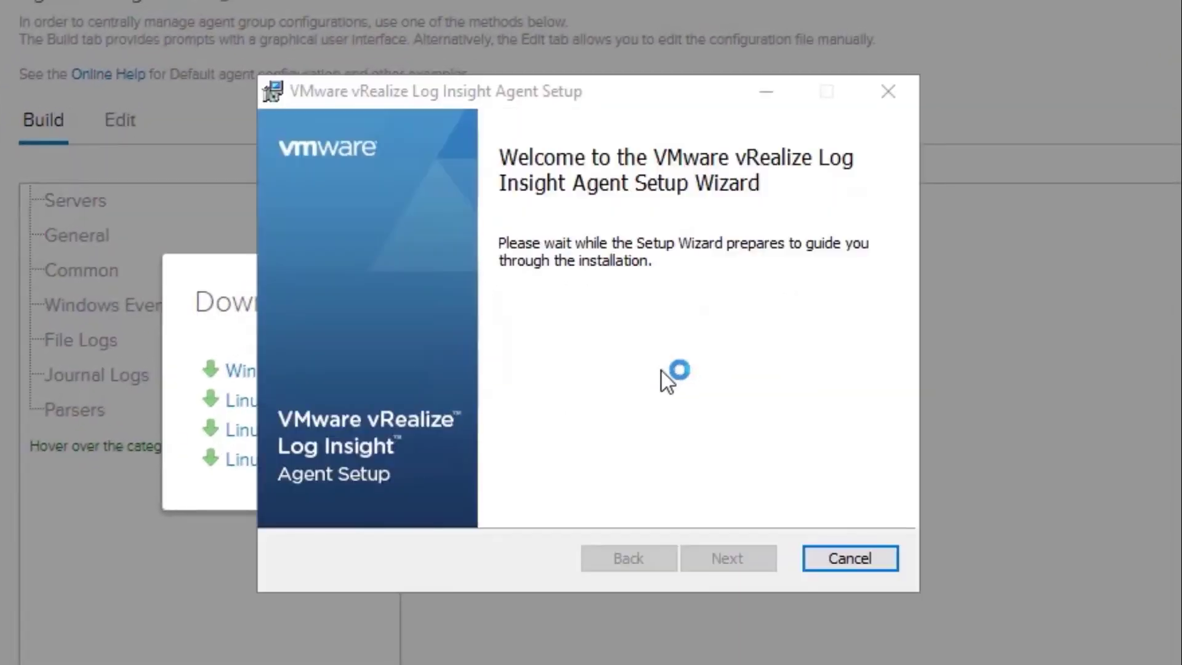
Step: Accept the agent's license terms, install it with host fd-vrli.cmbu.local, and finish setup without visiting the documentation webpage
click(633, 495)
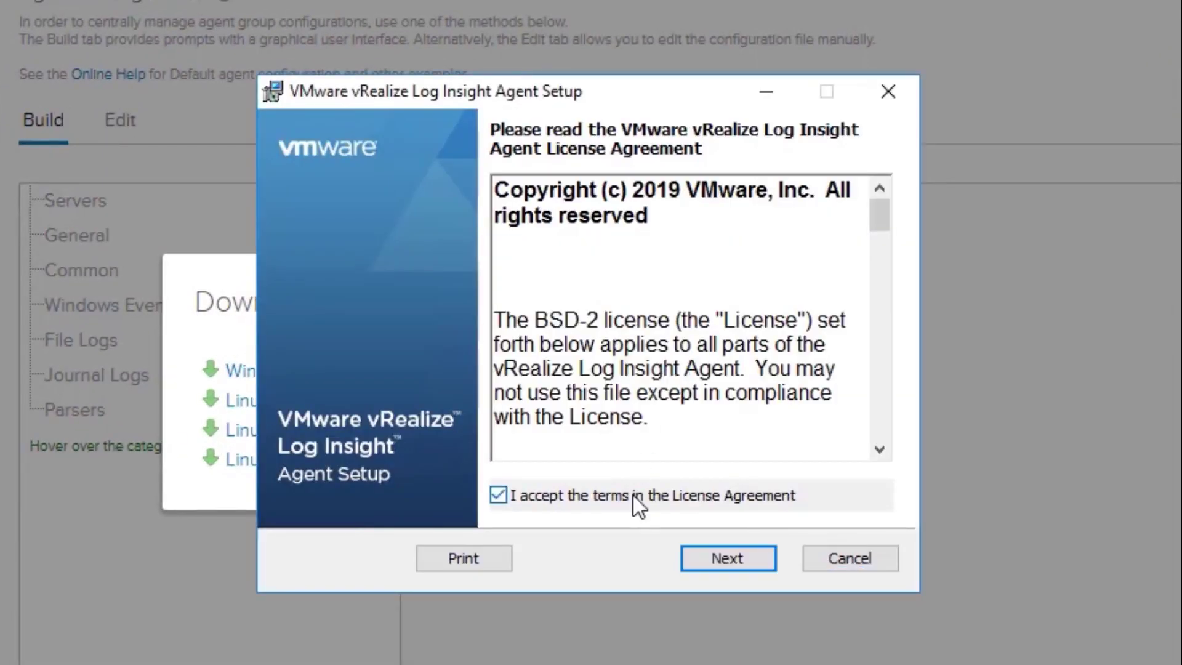
click(727, 558)
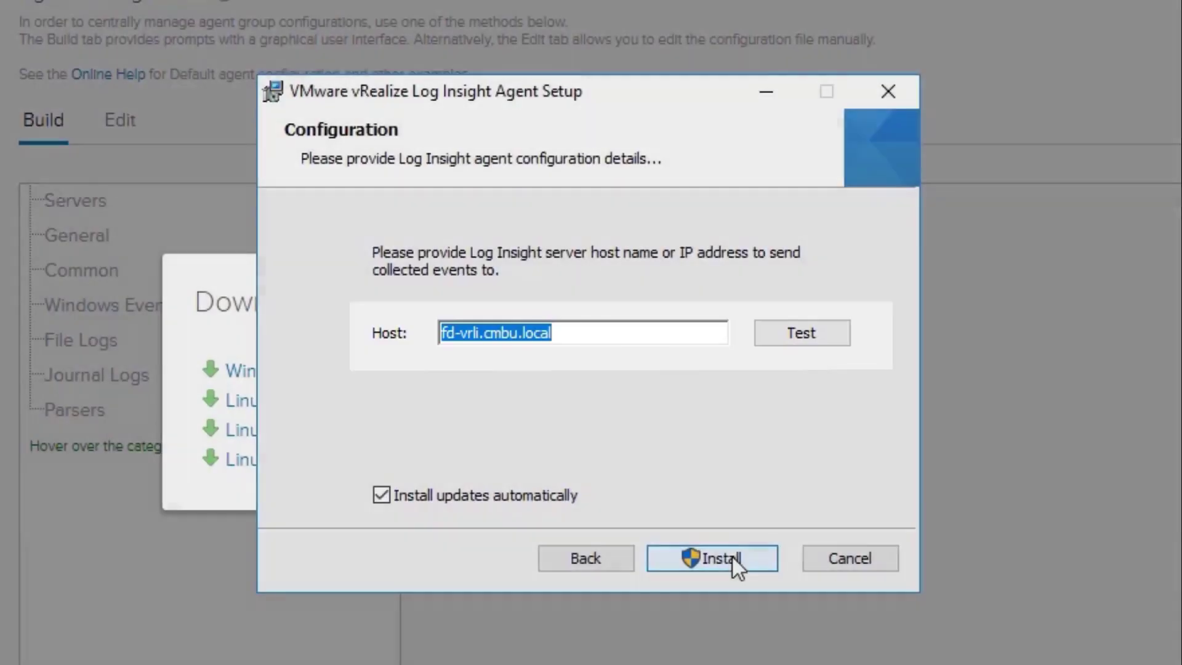
click(733, 556)
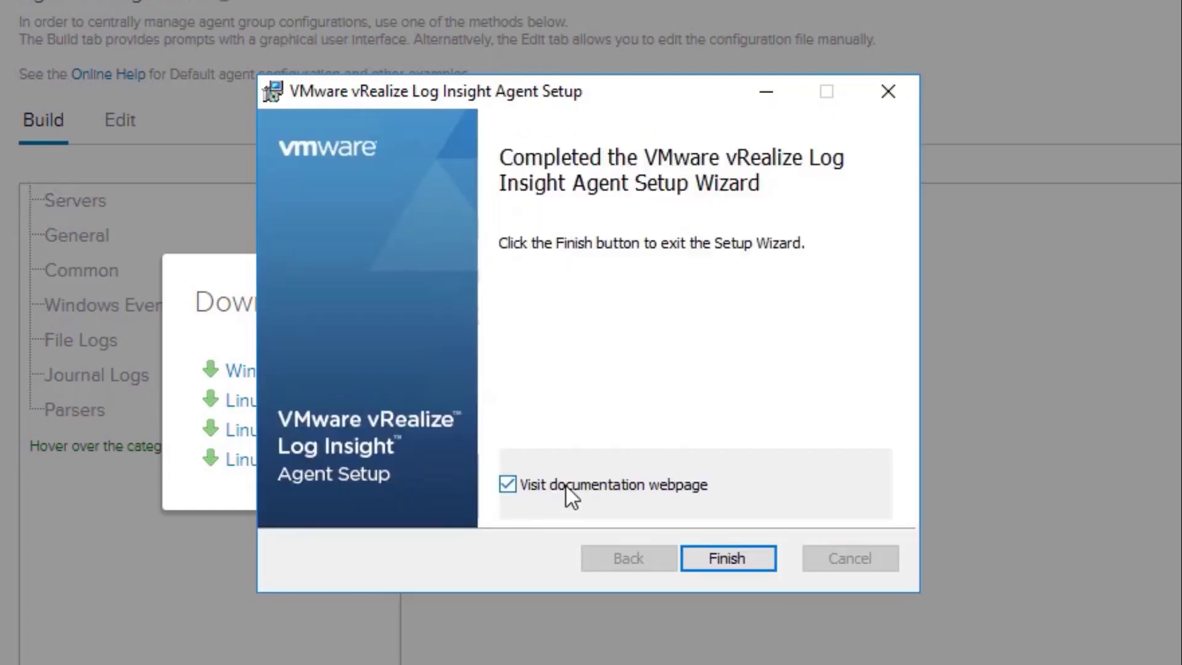
click(567, 488)
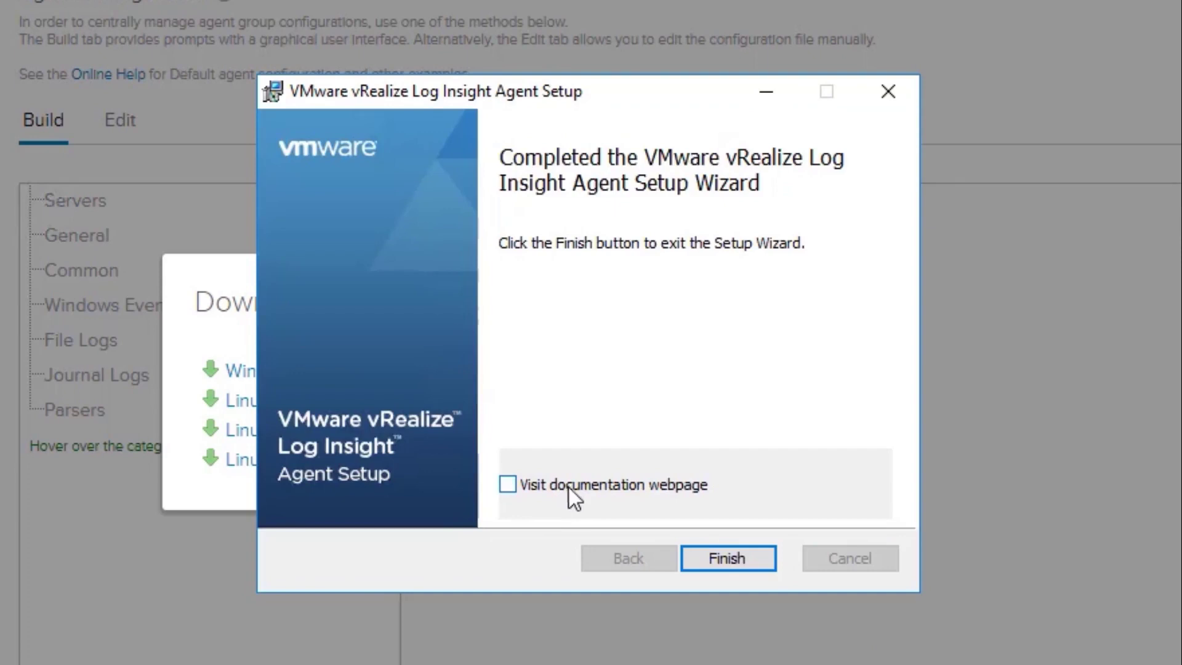
click(725, 559)
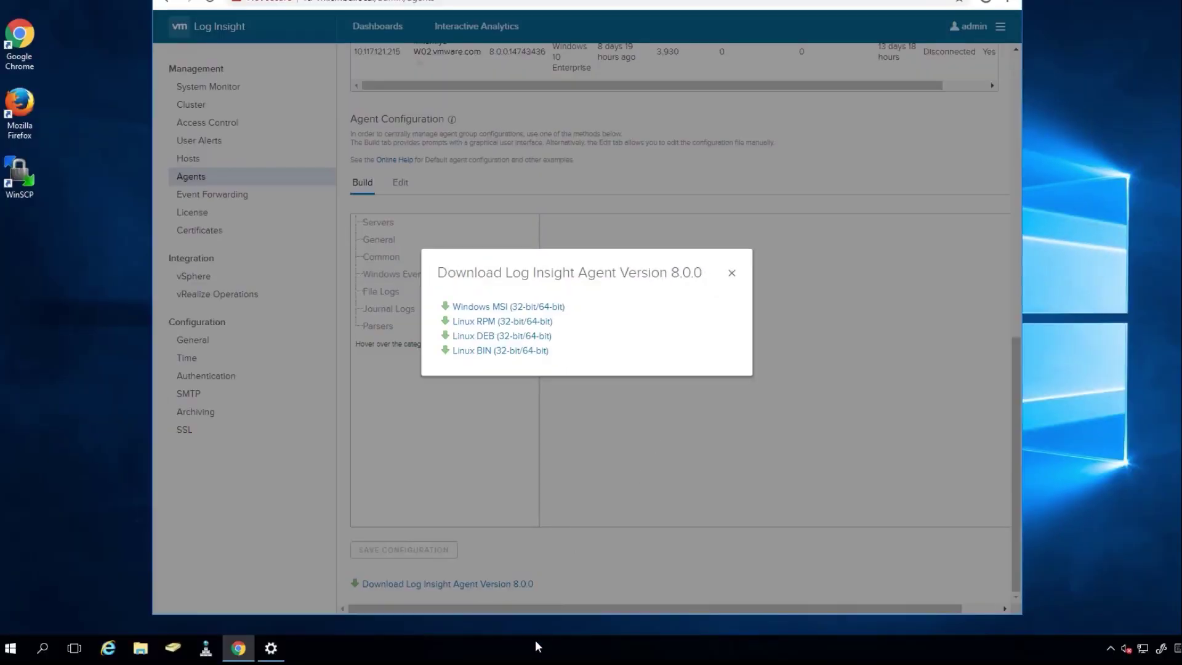
Step: Check the status of the LogInsightAgentService entry among the Windows services in Task Manager
right_click(533, 648)
click(590, 582)
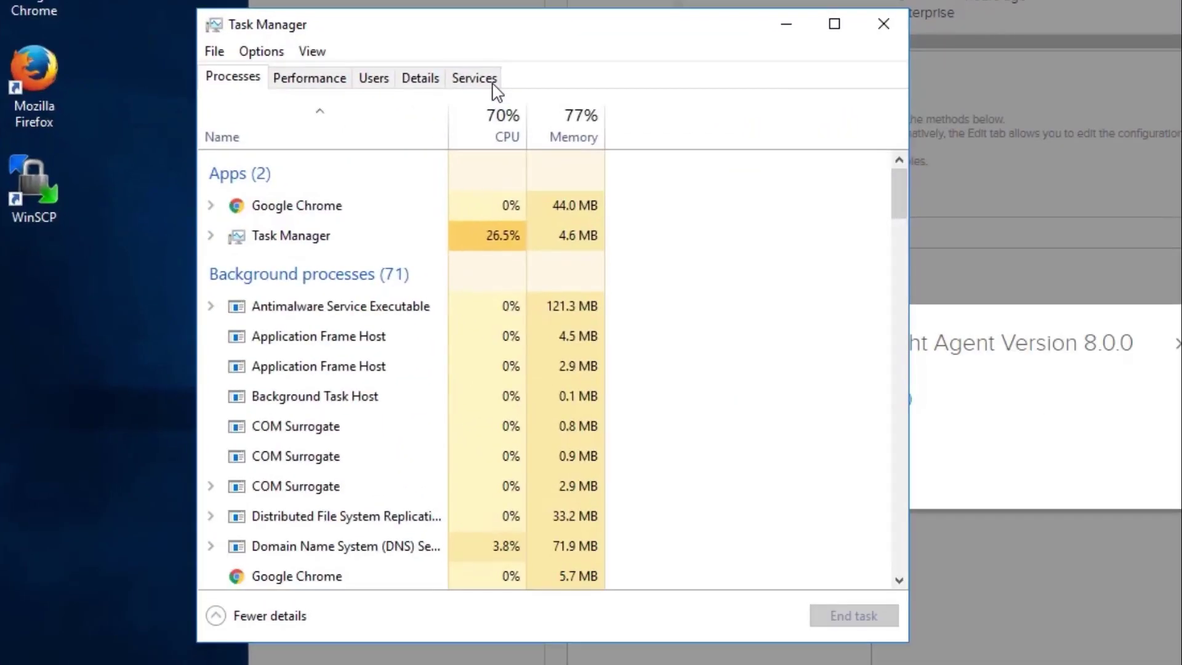
click(293, 106)
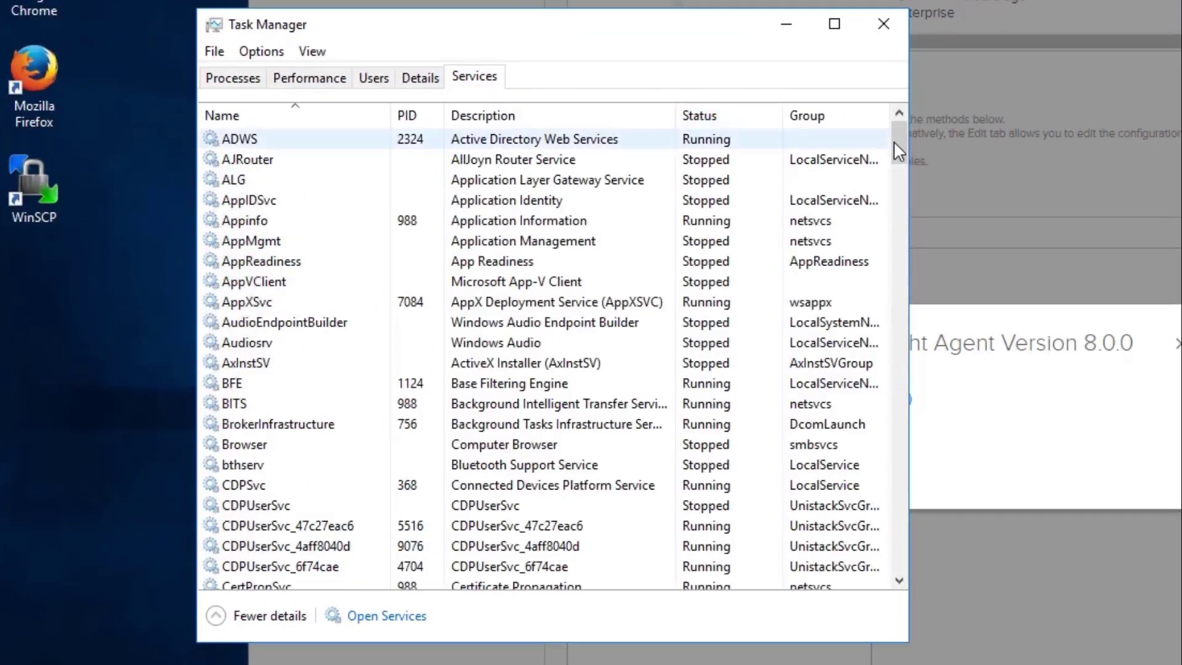
drag(893, 161, 864, 300)
scroll(866, 306, down, 2)
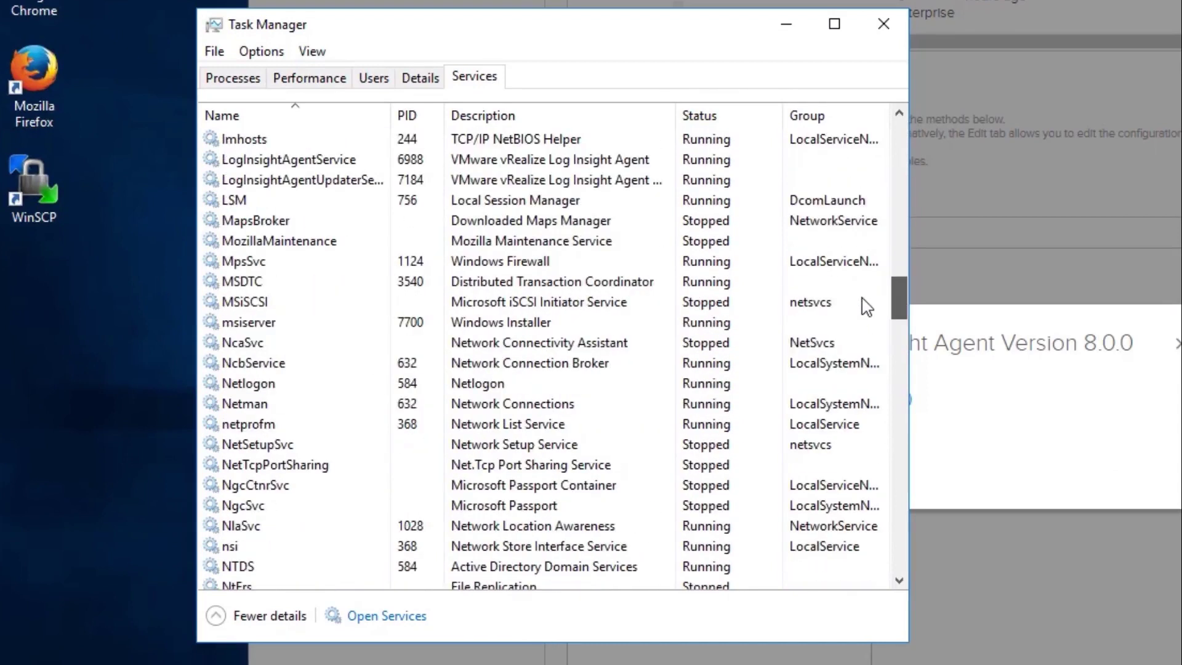
click(310, 163)
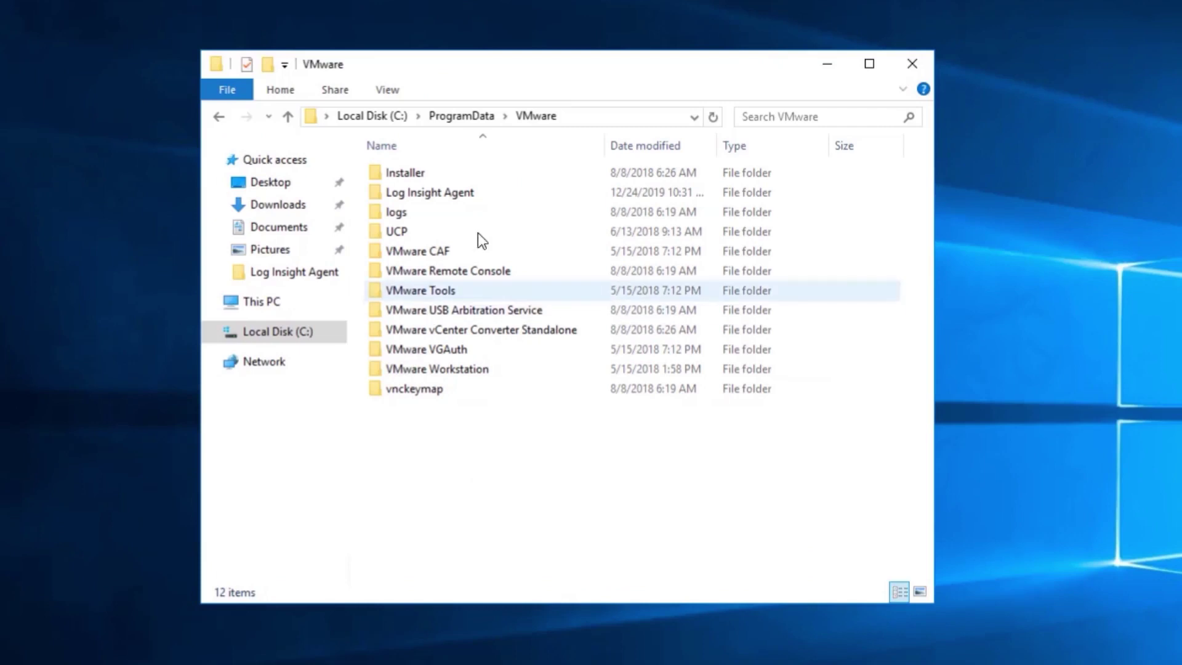
Step: Open the Log Insight Agent folder inside C:\ProgramData\VMware
double_click(481, 200)
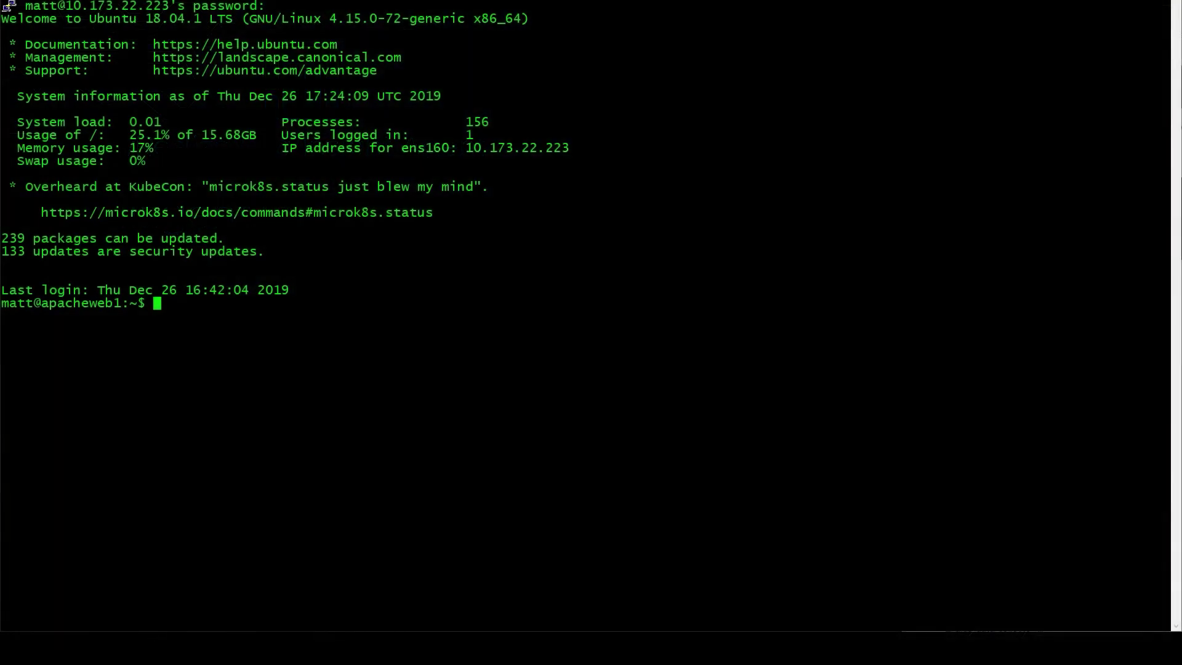
Step: List the Linux home directory's files and make VMware-Log-Insight-Agent-8.0.0-14743436_10.196.206.21.bin executable with chmod +x
text(ls)
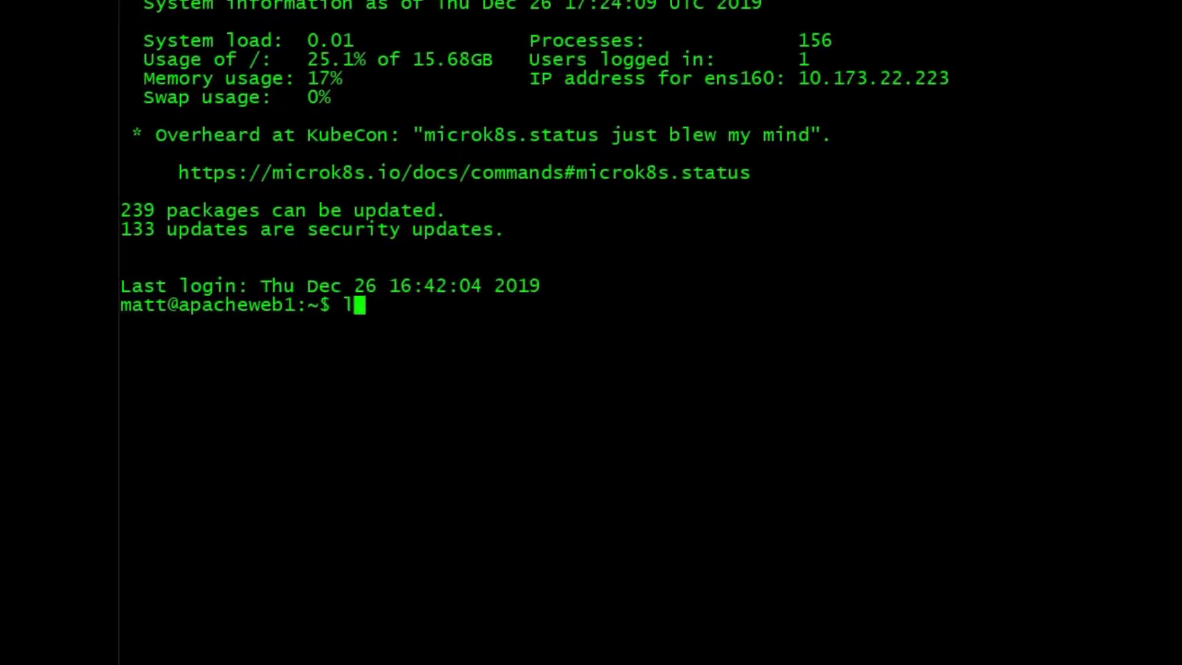
key(Return)
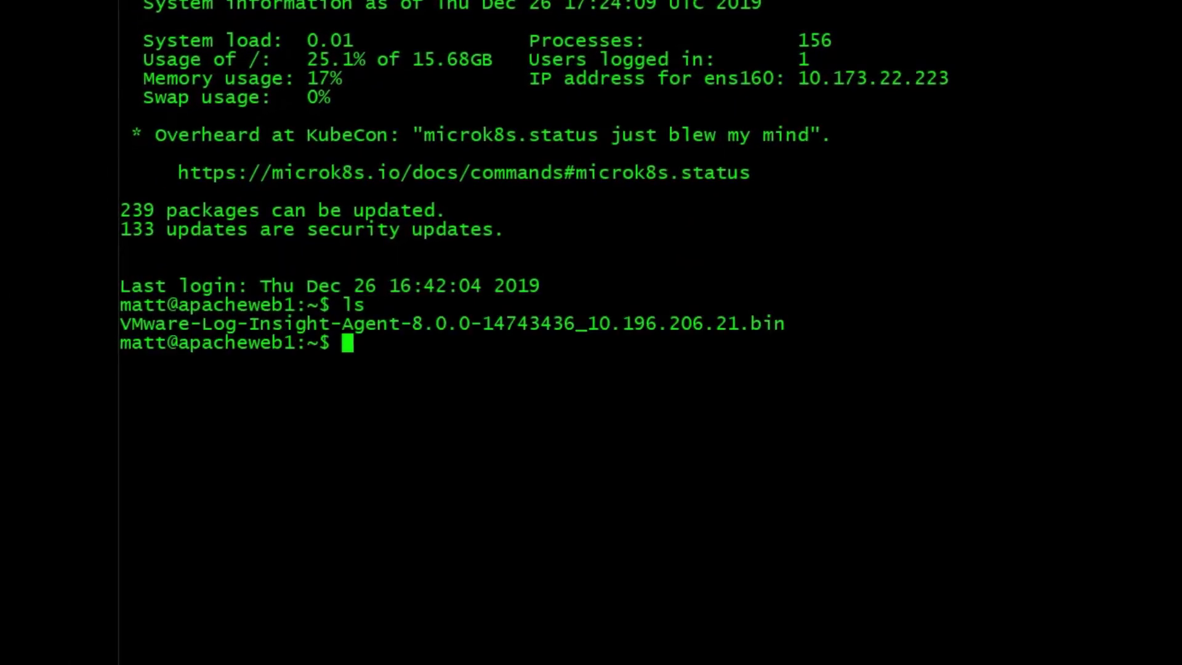
text(chmod +x)
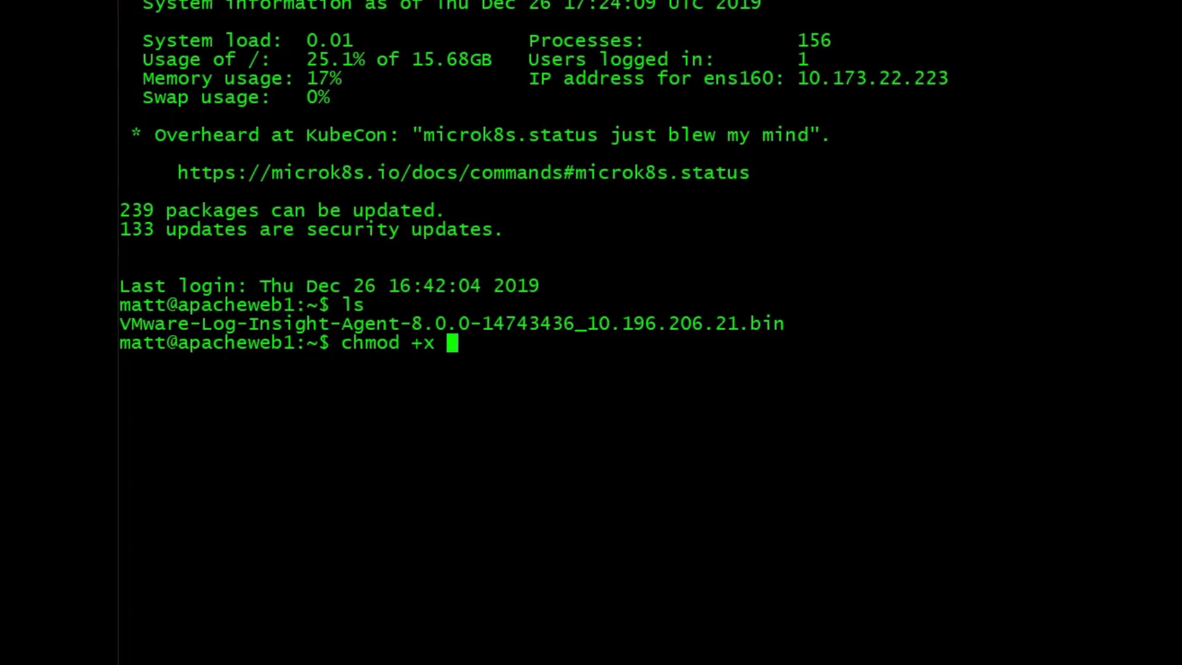
key(Tab)
key(Return)
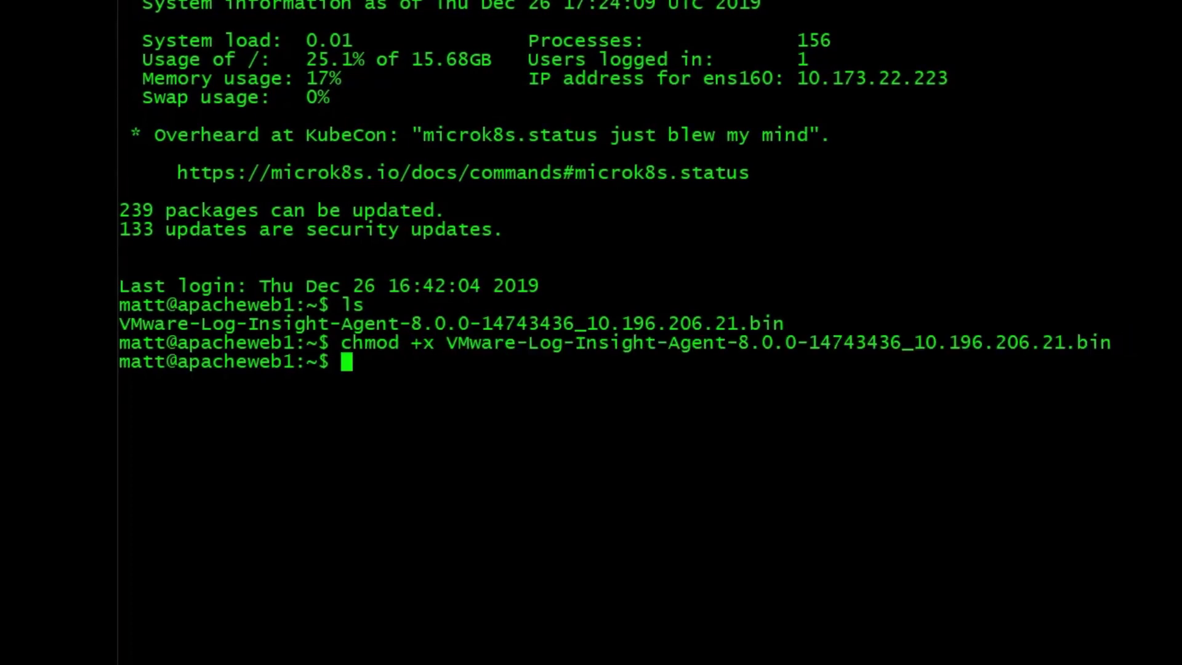
Step: Run the agent's .bin installer through sudo with SERVERHOST=fd-vrli.cmbu.local, supplying the sudo password
text(sudo SE)
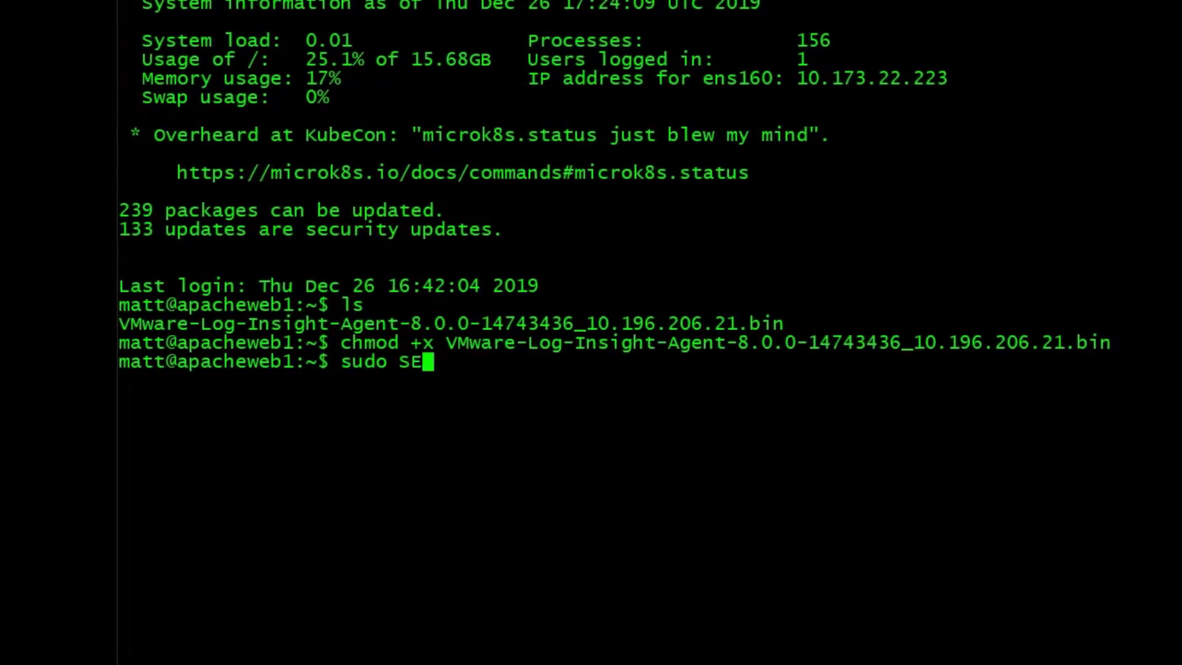
text(RVERHOST=fd)
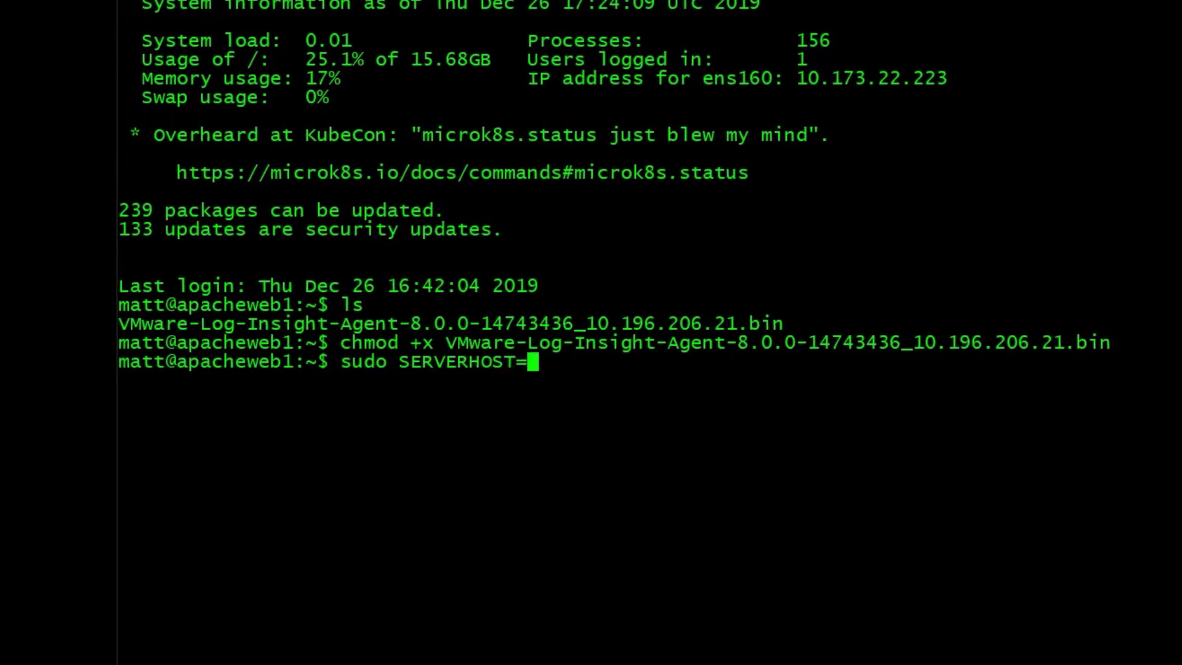
text(-vrli.cmbu.local)
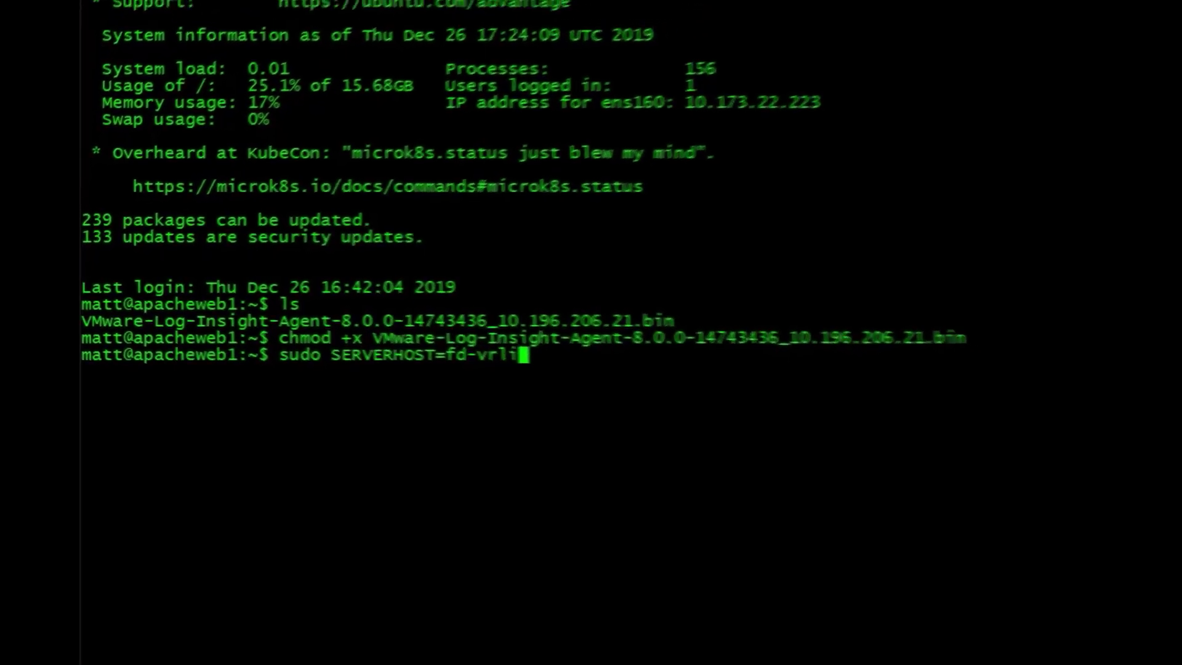
text( ./VM)
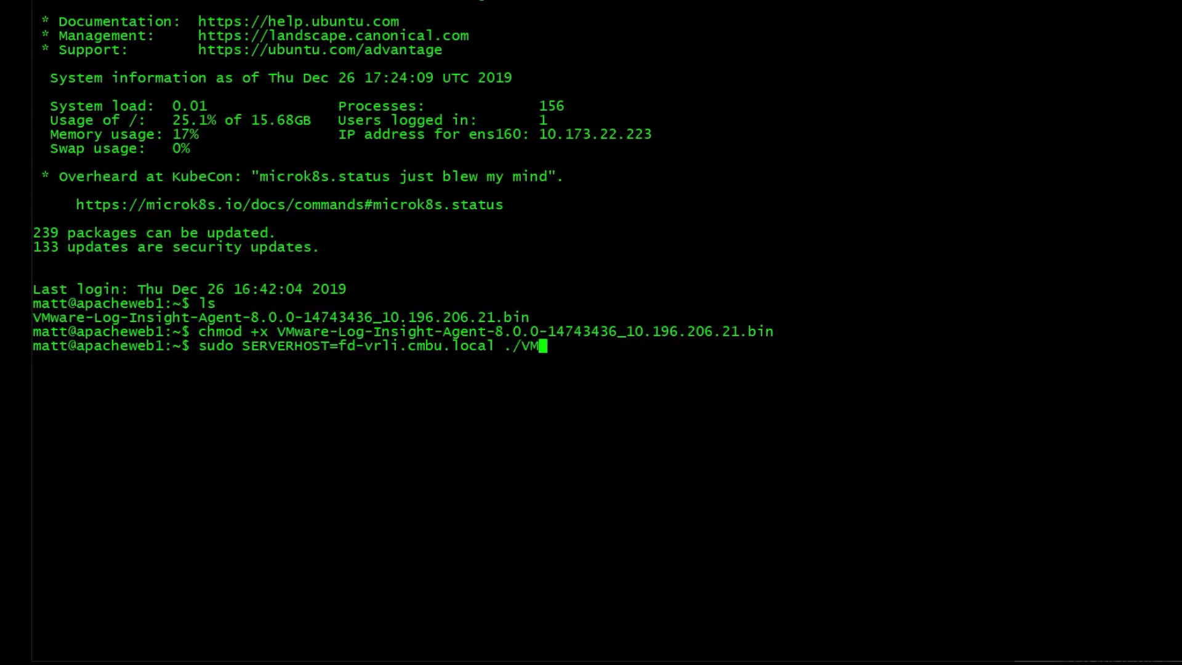
key(Tab)
key(Return)
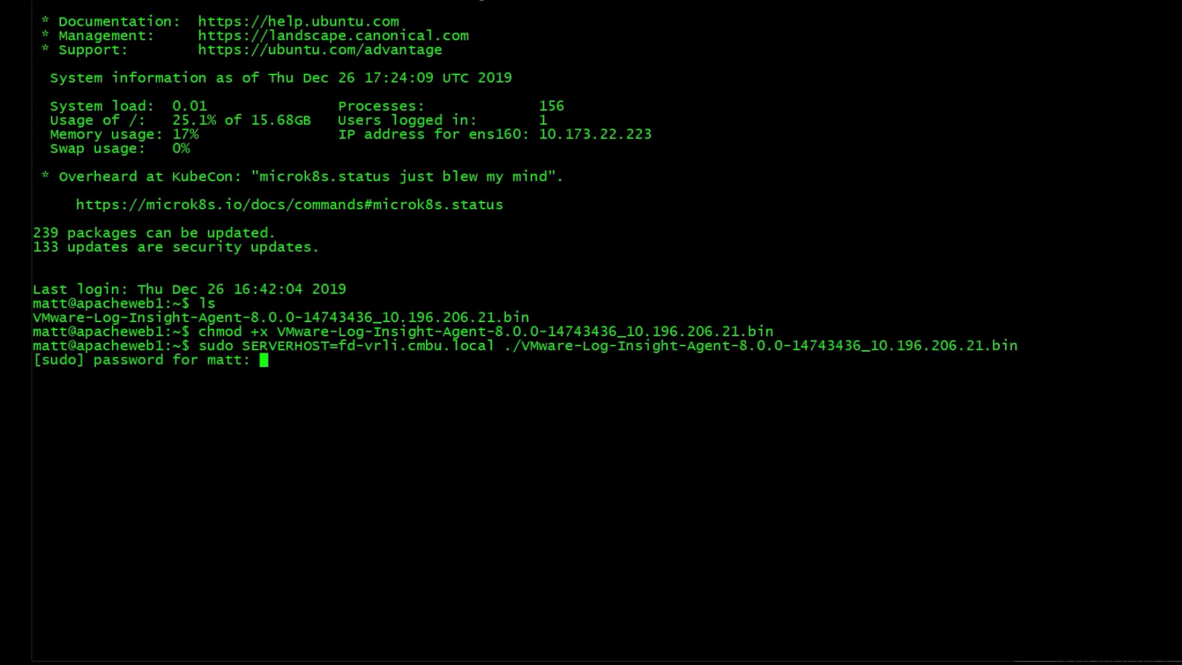
key(Return)
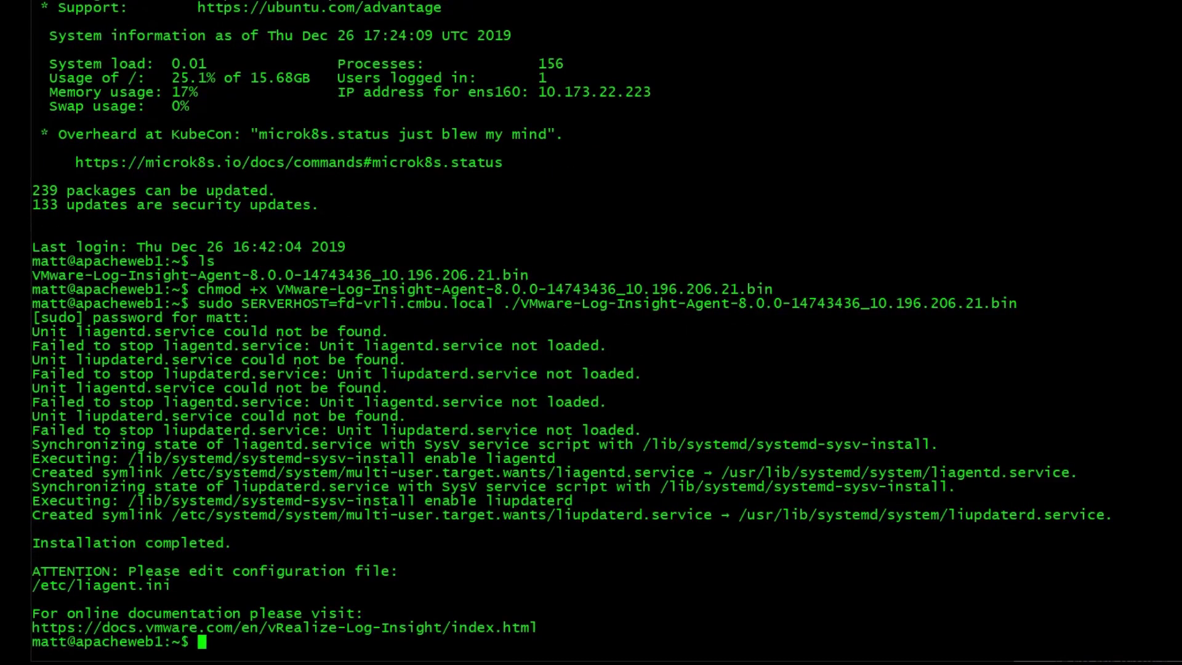
Step: Change to /var/lib/loginsight-agent/ and list its contents in long format with ls -l
text(cd /var/lib/)
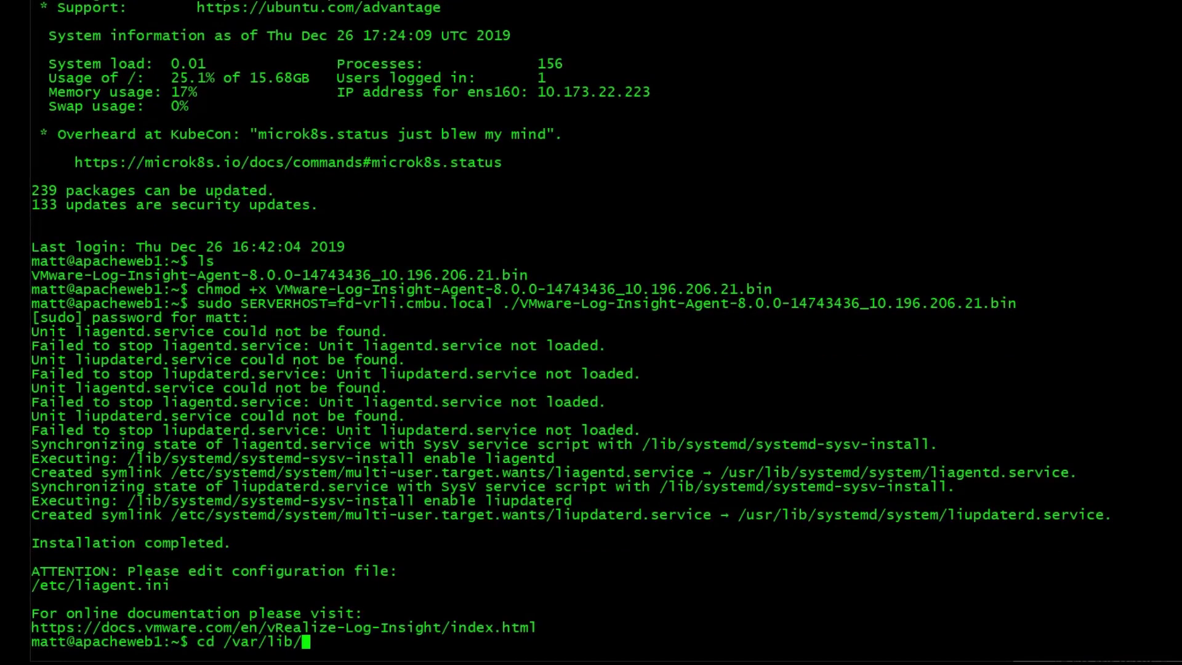
text(login)
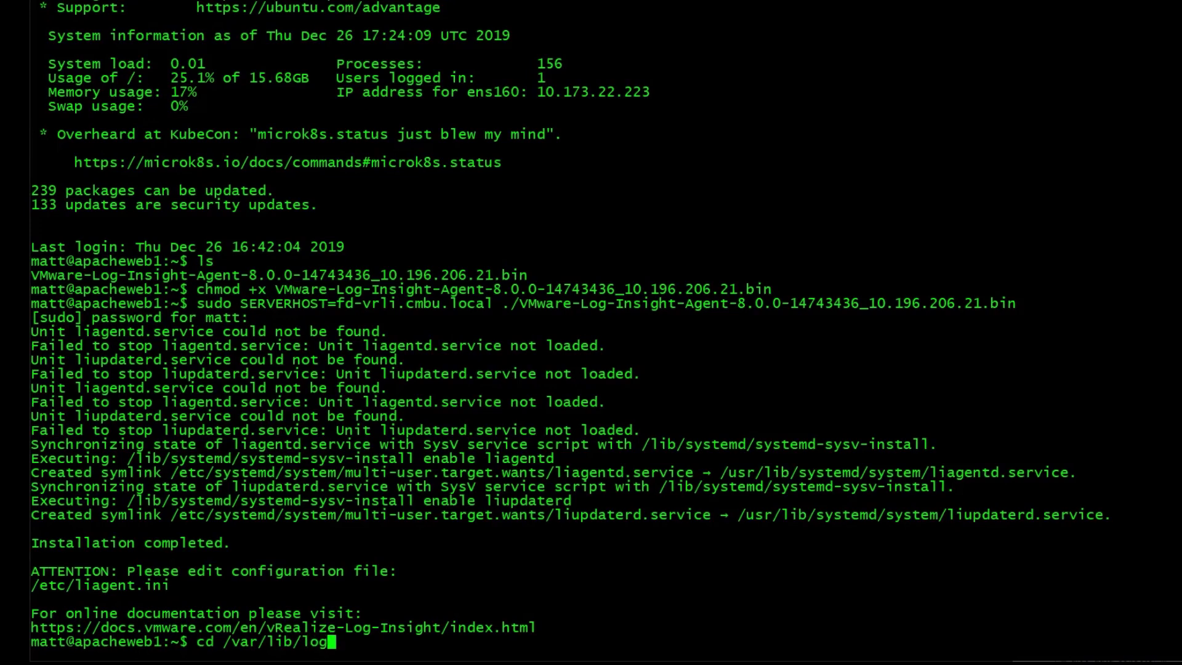
key(Tab)
key(Return)
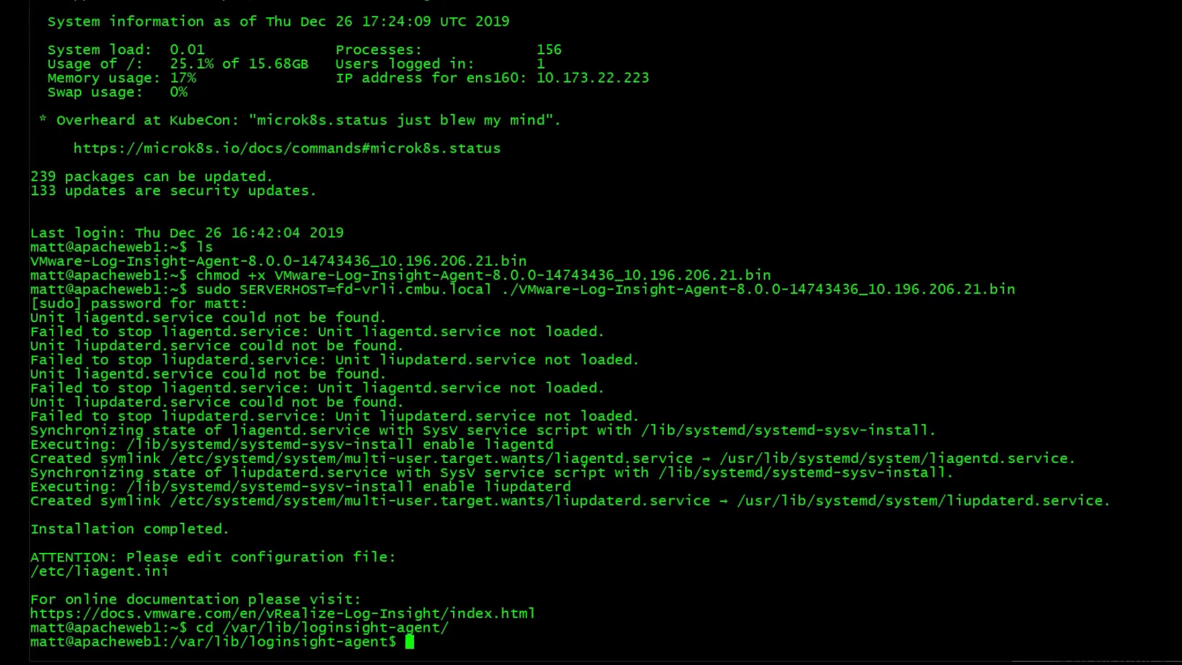
text(ls -l)
key(Return)
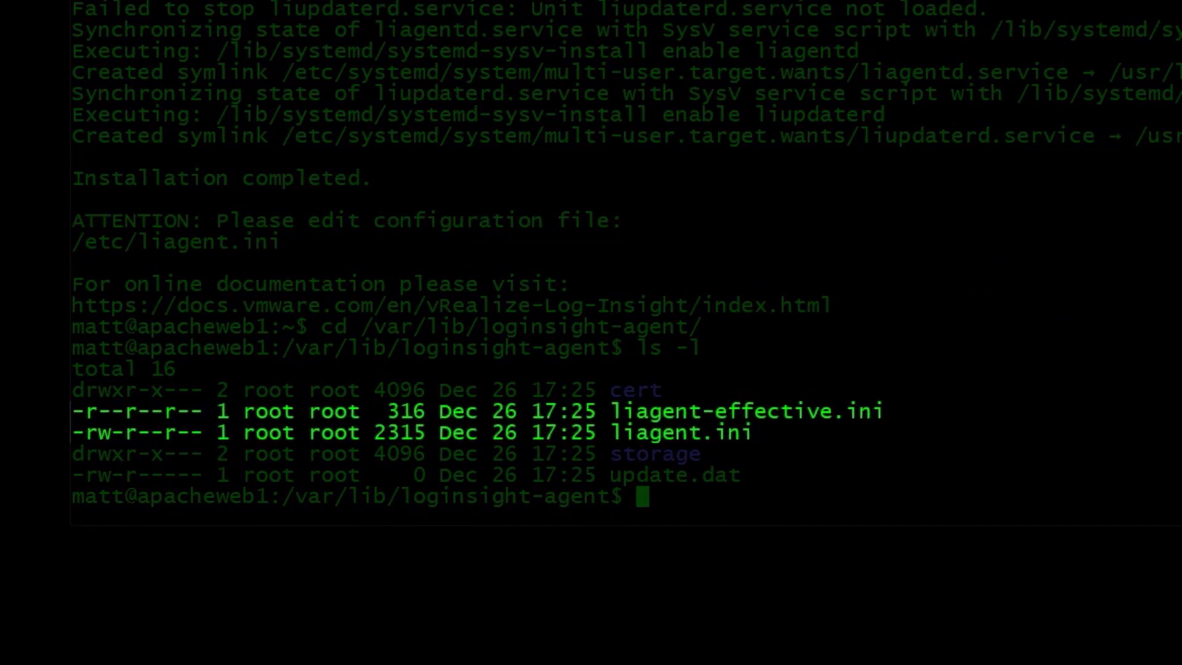
Step: Open liagent.ini in vi with sudo and go to the hostname setting in the [server] section
text(sudo vi liagent)
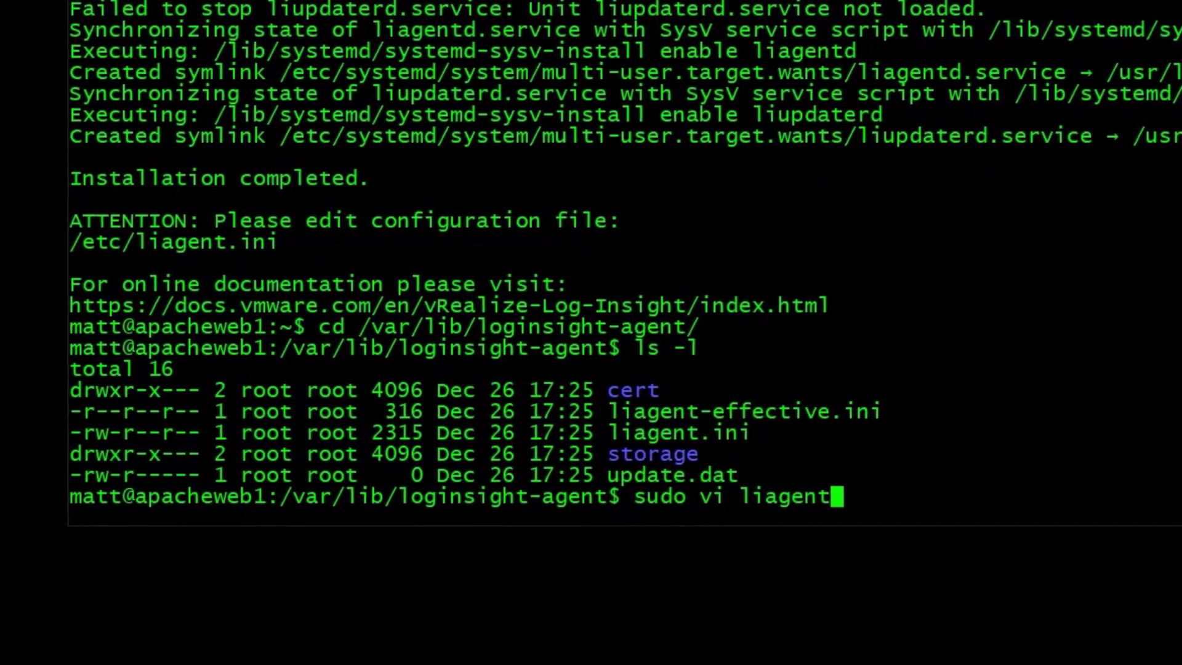
text(.ini)
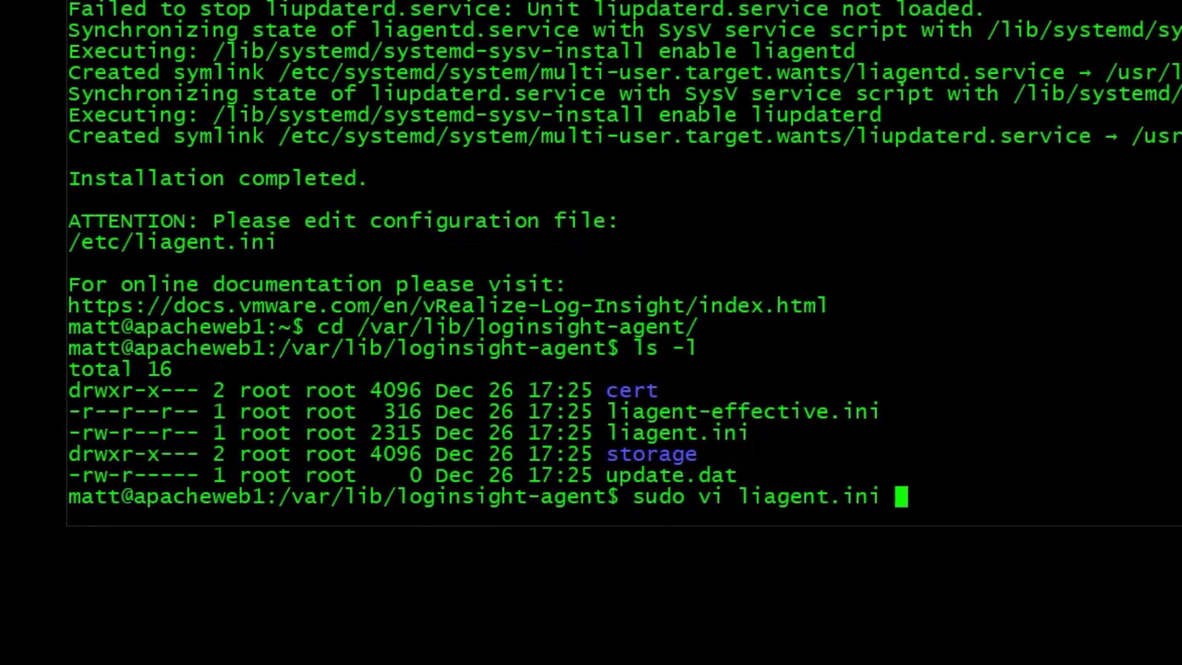
key(Return)
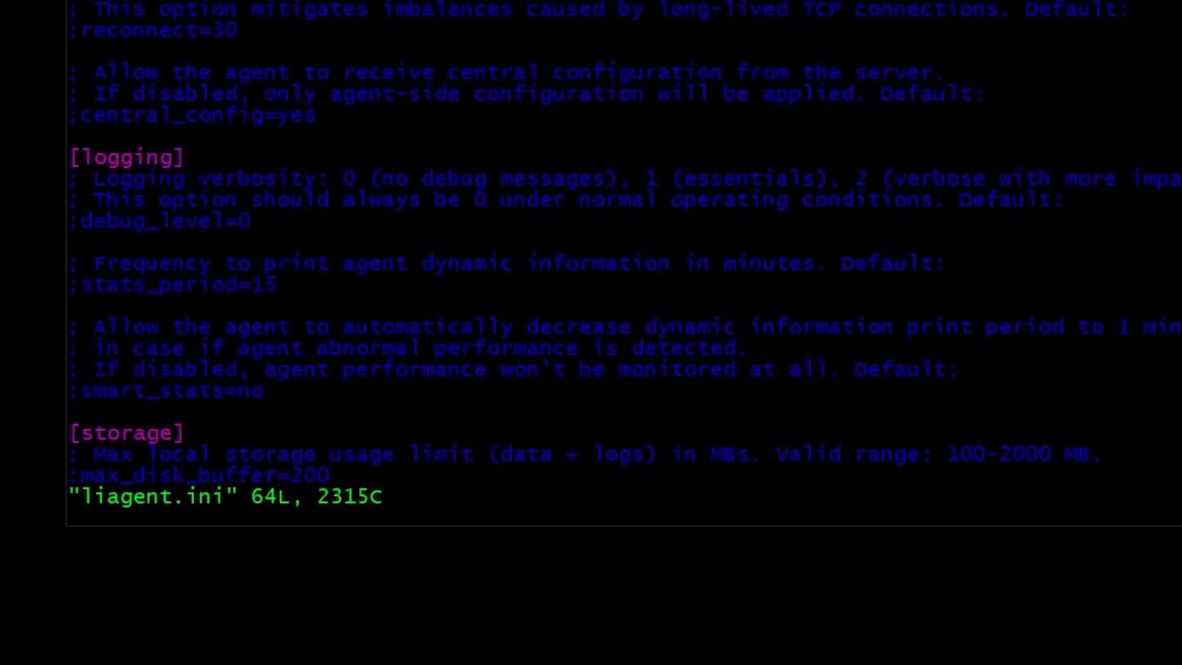
key(Up)
key(Up)
key(Up)
key(Up)
key(Up)
key(Up)
key(Up)
key(Up)
key(Up)
key(Up)
key(Up)
key(Up)
key(Up)
key(Up)
key(Up)
key(Up)
key(Up)
key(Up)
key(Up)
key(Up)
key(Down)
key(Down)
key(Down)
key(Down)
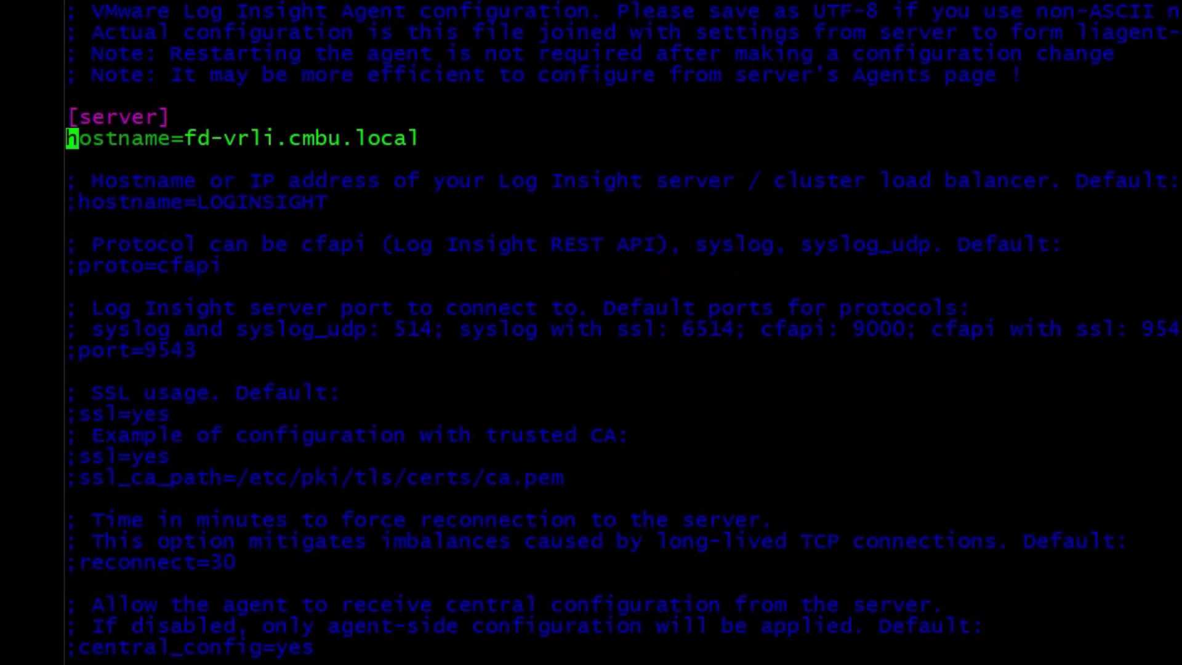
Step: Uncomment the proto=cfapi line in the [server] section of liagent.ini
key(Down)
key(Down)
key(Down)
key(Down)
key(Down)
key(Down)
key(x)
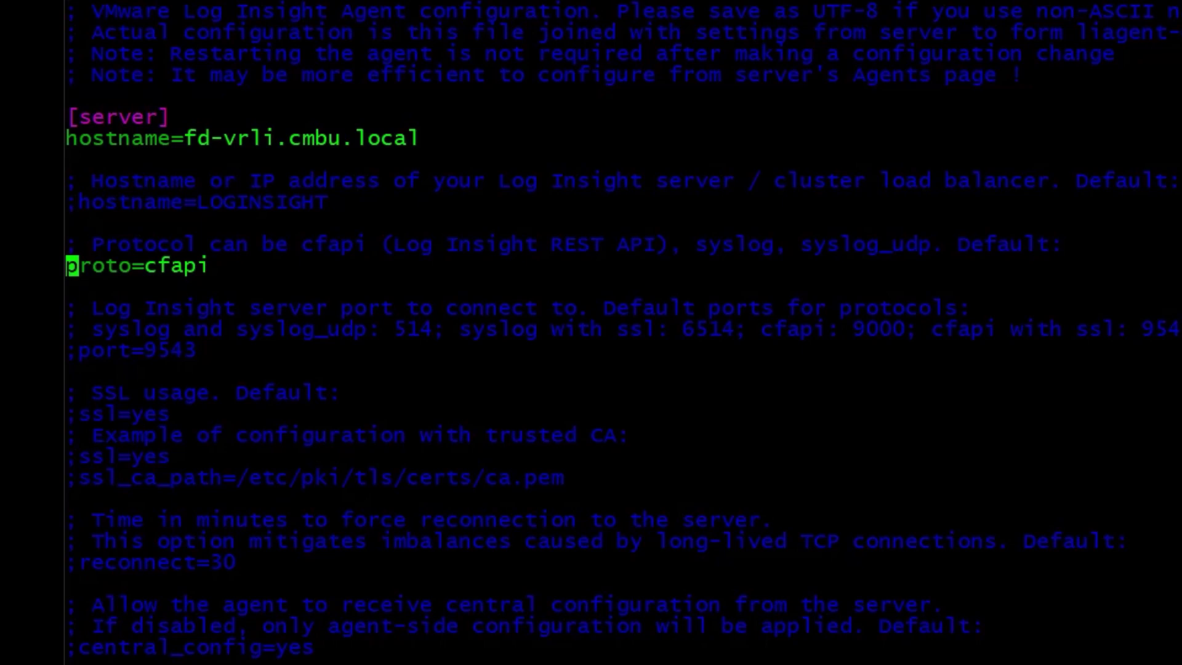
Step: Uncomment the default ssl setting in the [server] section of liagent.ini and set it to ssl=no
key(j)
key(j)
key(j)
key(j)
key(j)
key(j)
key(j)
key(x)
key(l)
key(l)
key(l)
key(l)
key(x)
key(x)
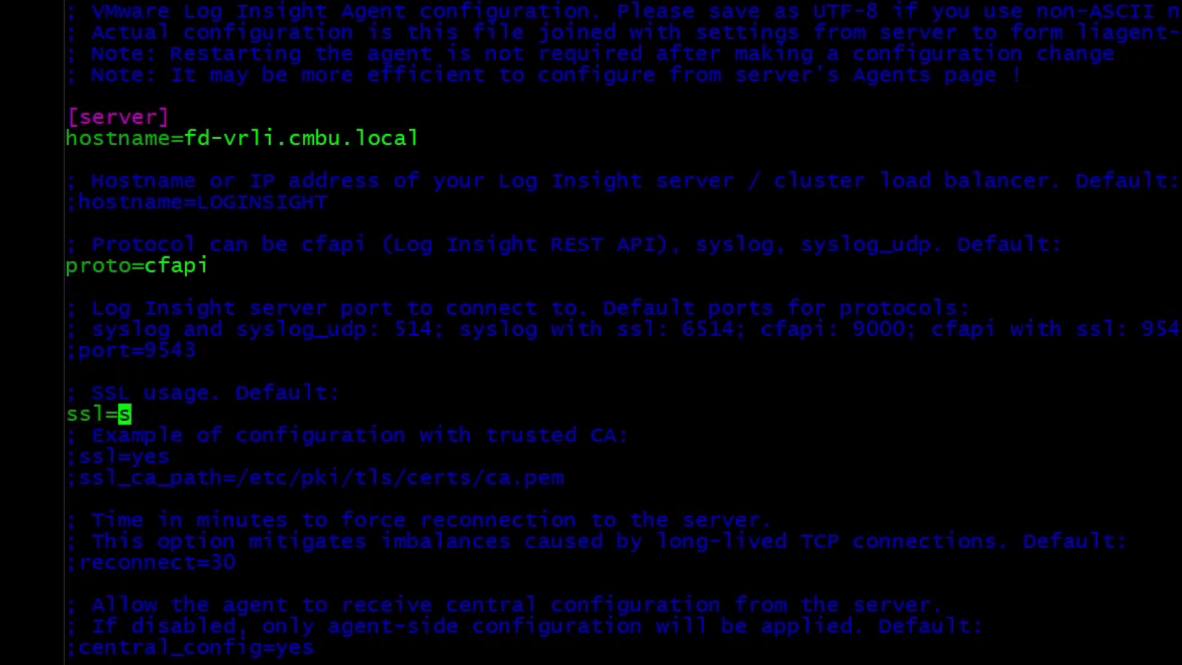
text(sl=no)
Step: Uncomment the central_config=yes line so the agent can receive central configuration from the server
key(Down)
key(Down)
key(Down)
key(Down)
key(Down)
key(Down)
key(Down)
key(Down)
key(Down)
key(Down)
key(Down)
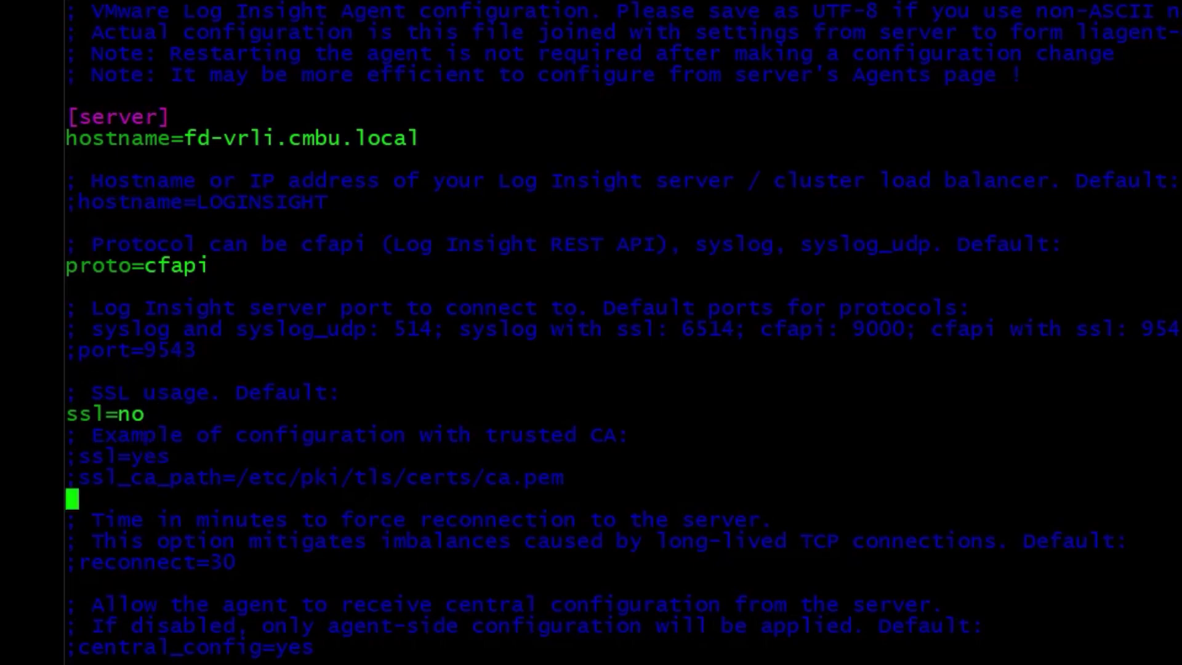
key(0)
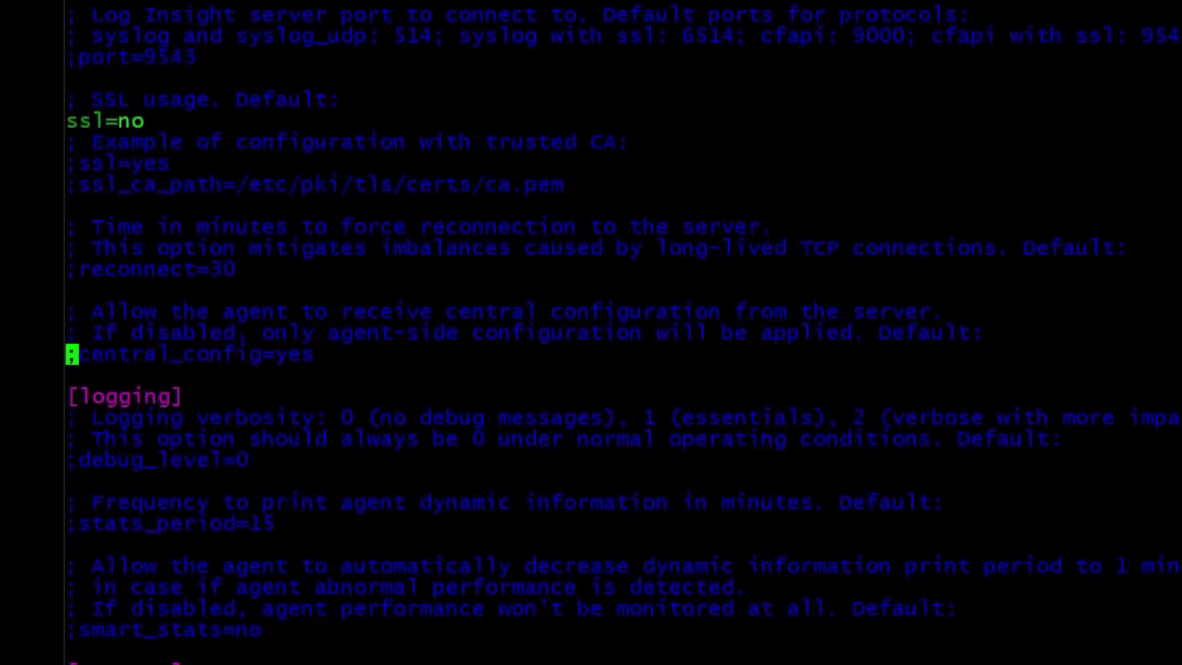
key(x)
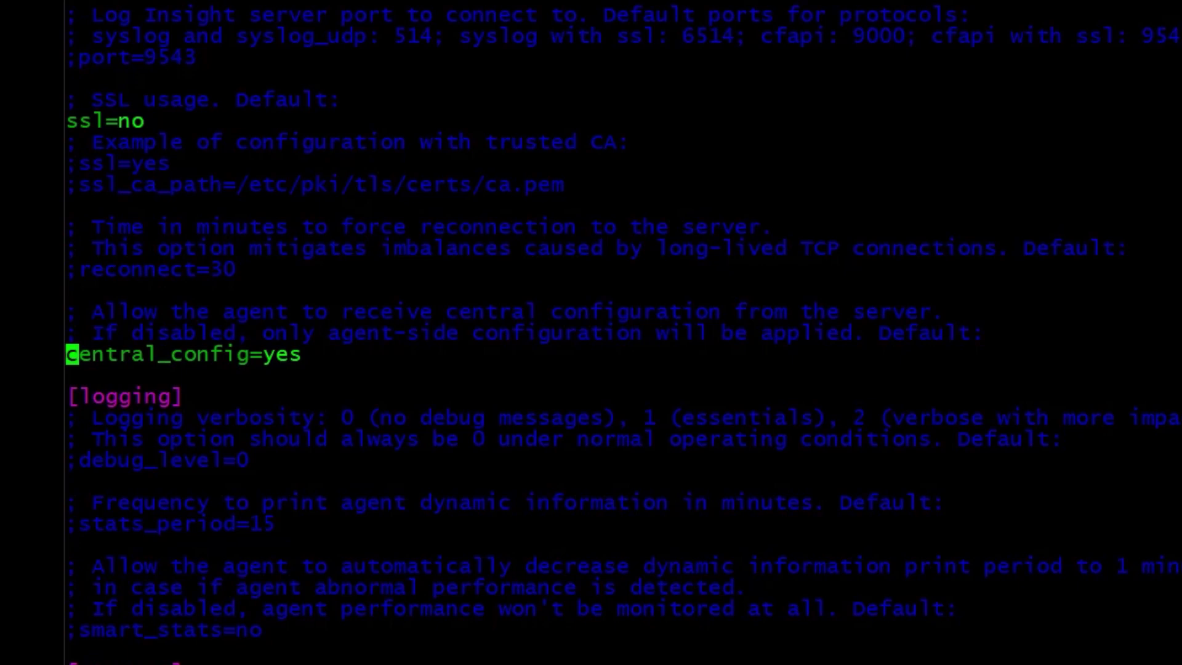
Step: Uncomment the auto_update=yes line in the [update] section of liagent.ini
key(Down)
key(Down)
key(Down)
key(Down)
key(Down)
key(Down)
key(Down)
key(Down)
key(Down)
key(Down)
key(Down)
key(Down)
key(Down)
key(Down)
key(Down)
key(Down)
key(Down)
key(Down)
key(Down)
key(Down)
key(Down)
key(Down)
key(Down)
key(Down)
key(Down)
key(Down)
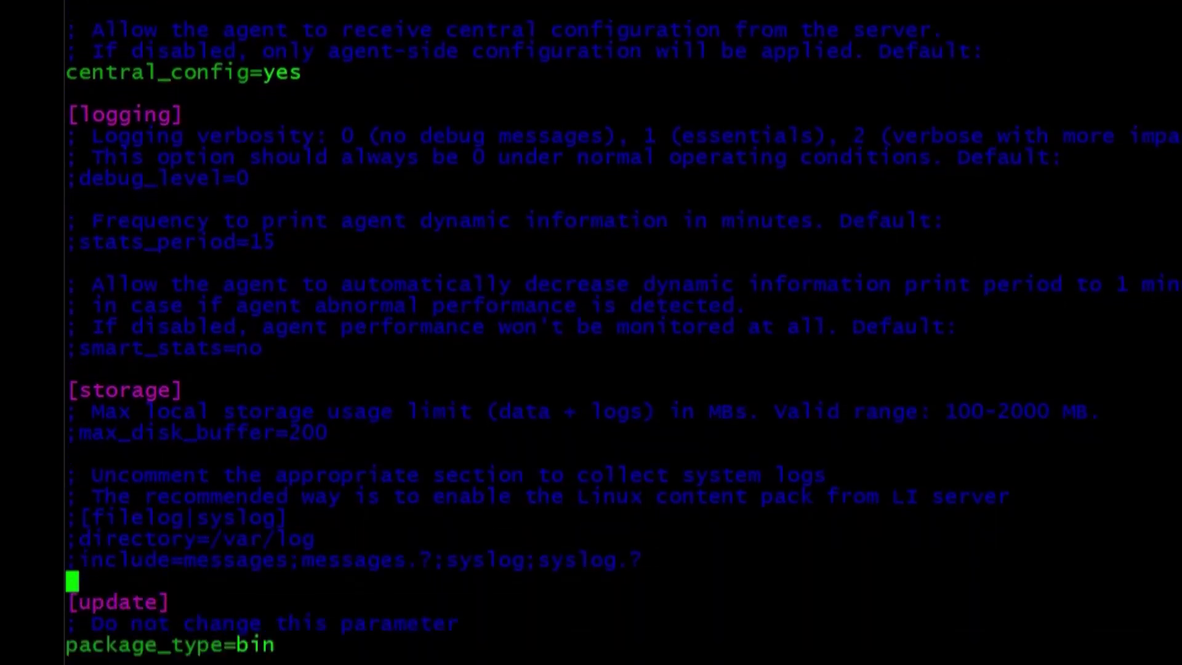
key(i)
key(Down)
key(Down)
key(Down)
key(Down)
key(Down)
key(Down)
key(Down)
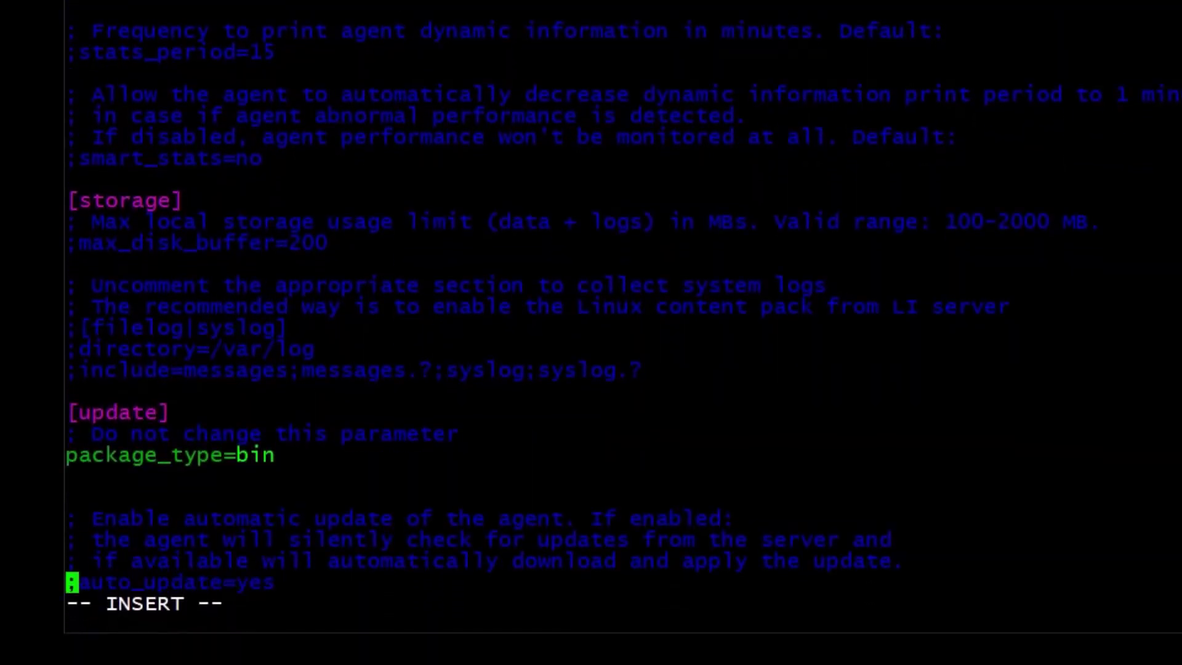
key(Delete)
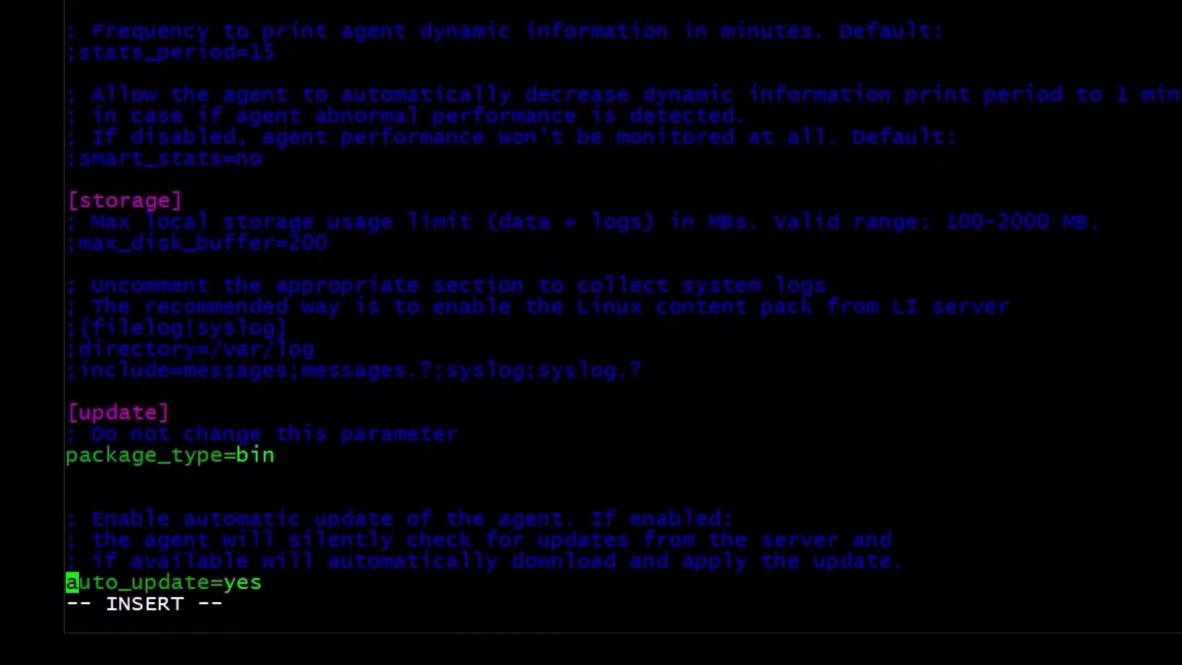
Step: Write the changes to liagent.ini and quit vi with :wq!
key(Escape)
text(:wq!)
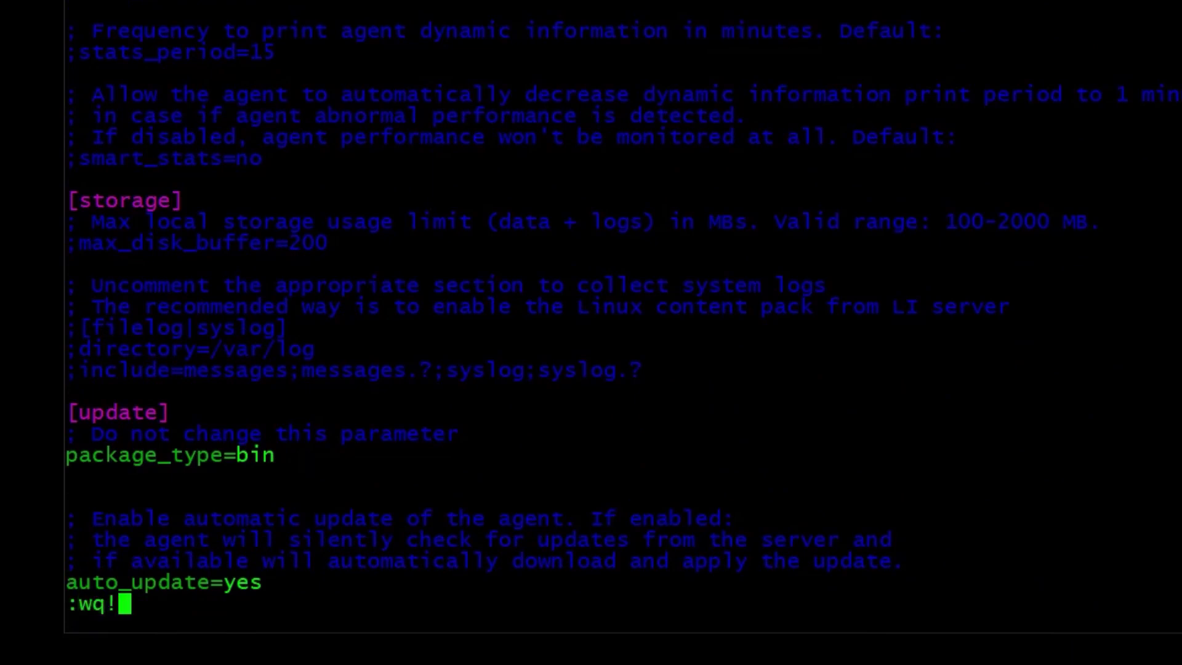
key(Return)
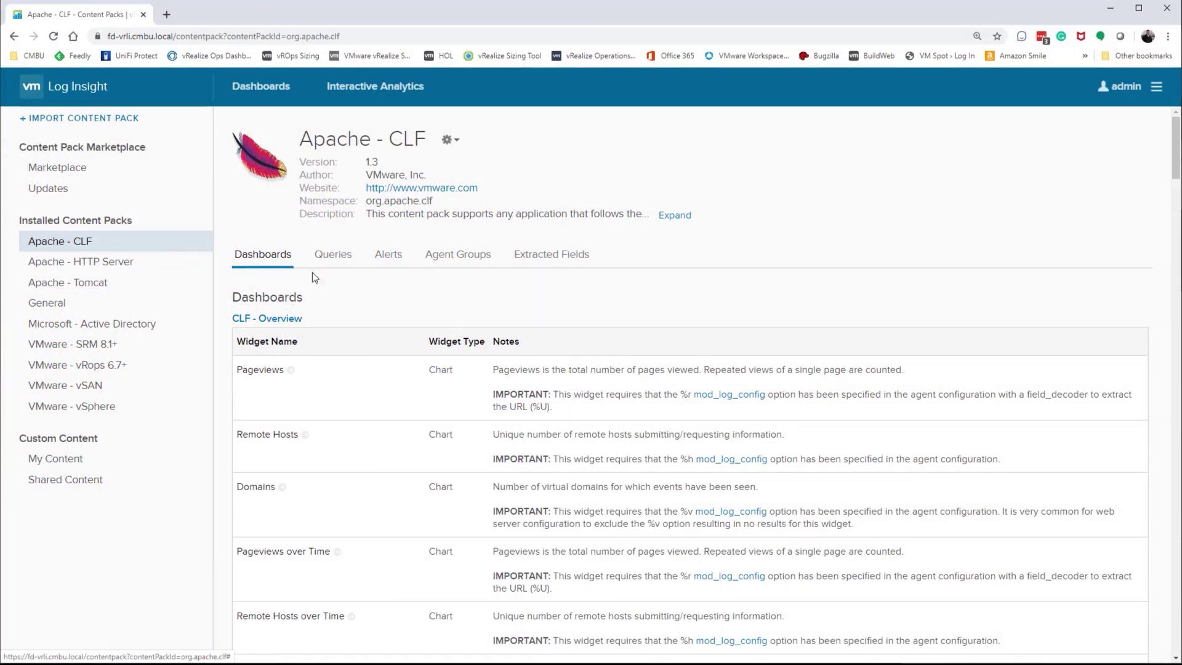
Step: In the Log Insight web interface, examine the agent groups of the Apache - CLF content pack, including HTTP Server Linux
click(442, 263)
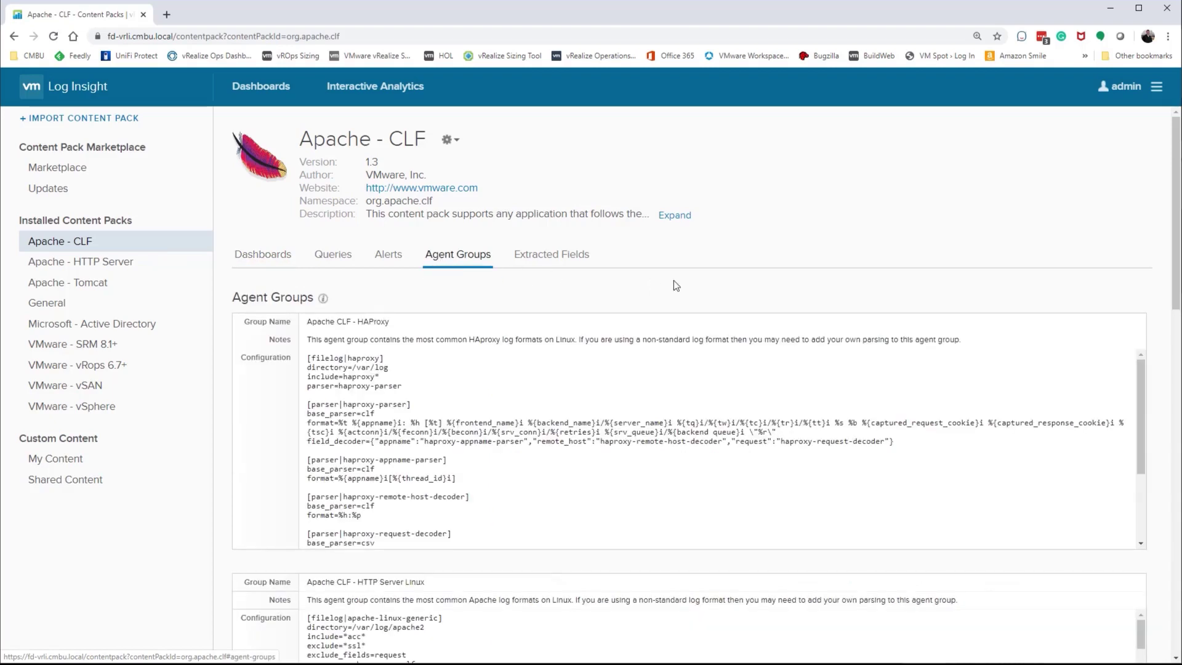
scroll(895, 274, down, 2)
scroll(1144, 349, down, 3)
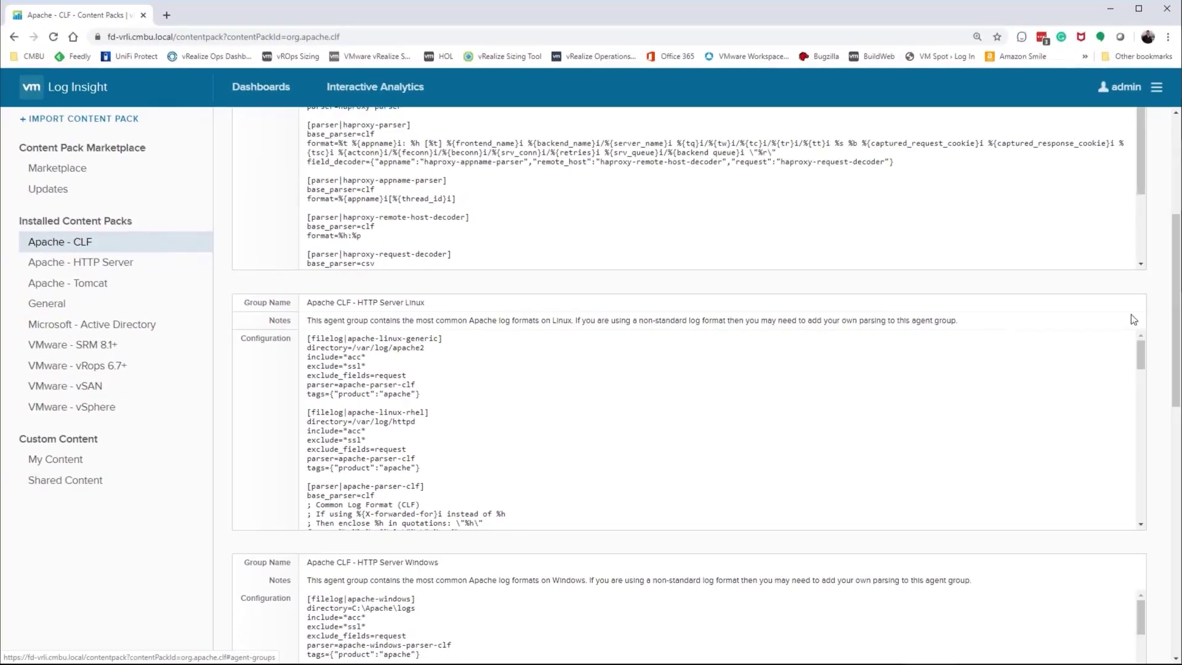
Step: Go to the Log Insight administration area and open the Agents management page
click(1156, 88)
click(1105, 117)
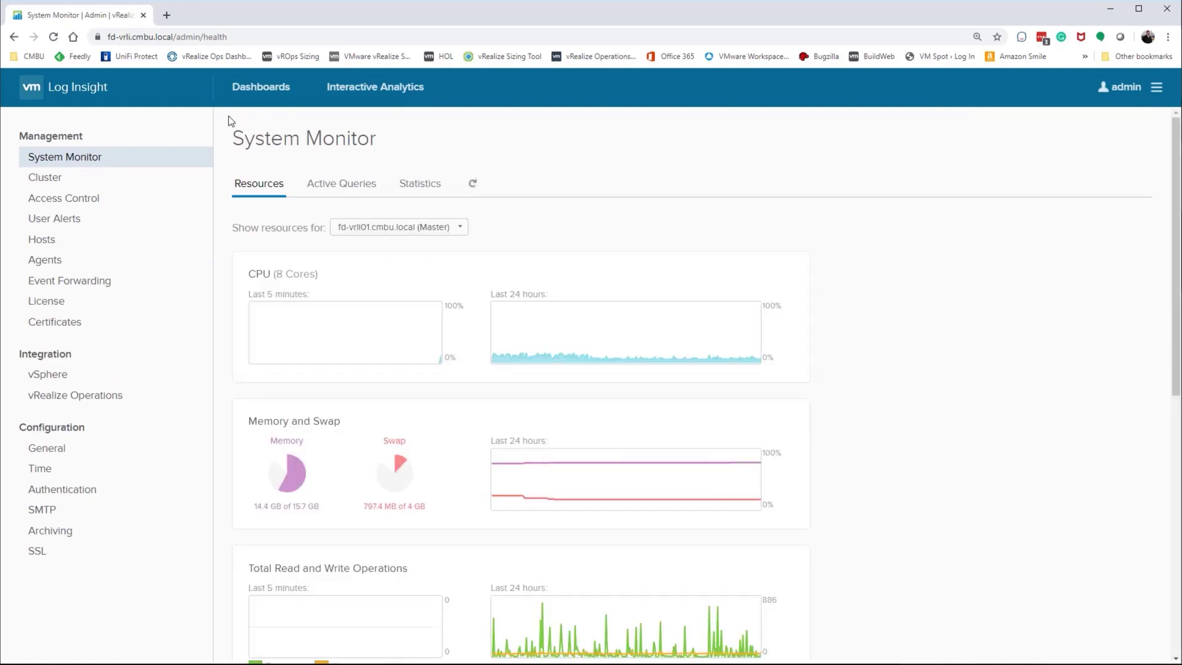
click(122, 265)
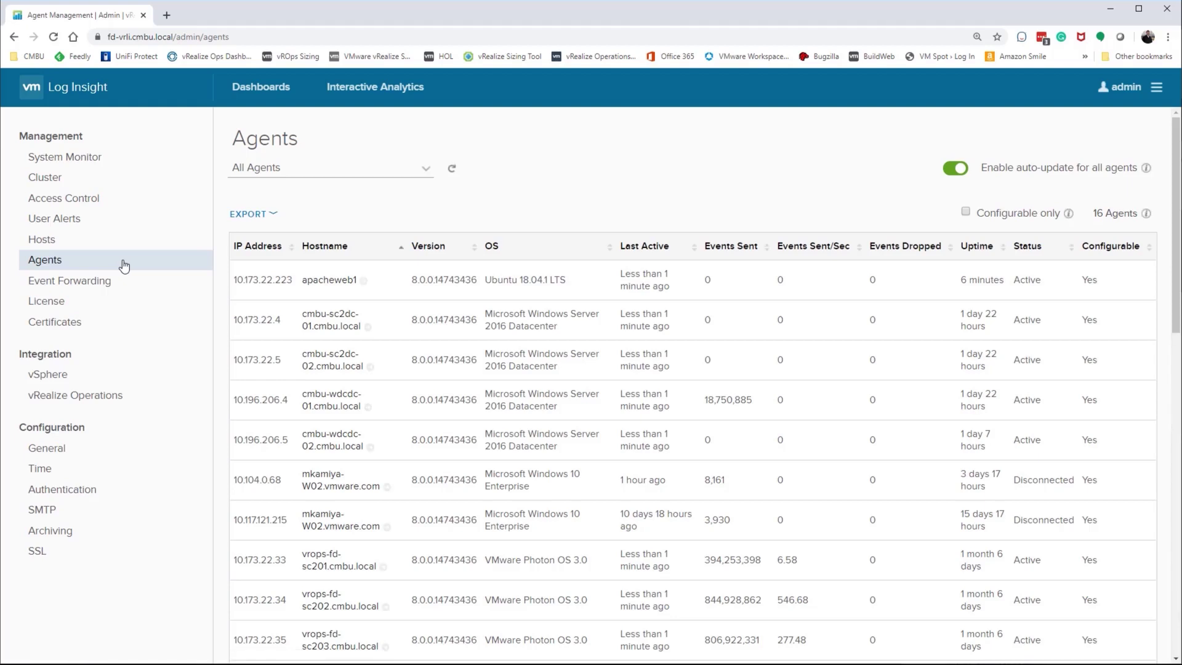
Step: Copy the Apache CLF - HTTP Server Linux template to a new agent group named CMBU Apache HTTP Server Linux
click(423, 175)
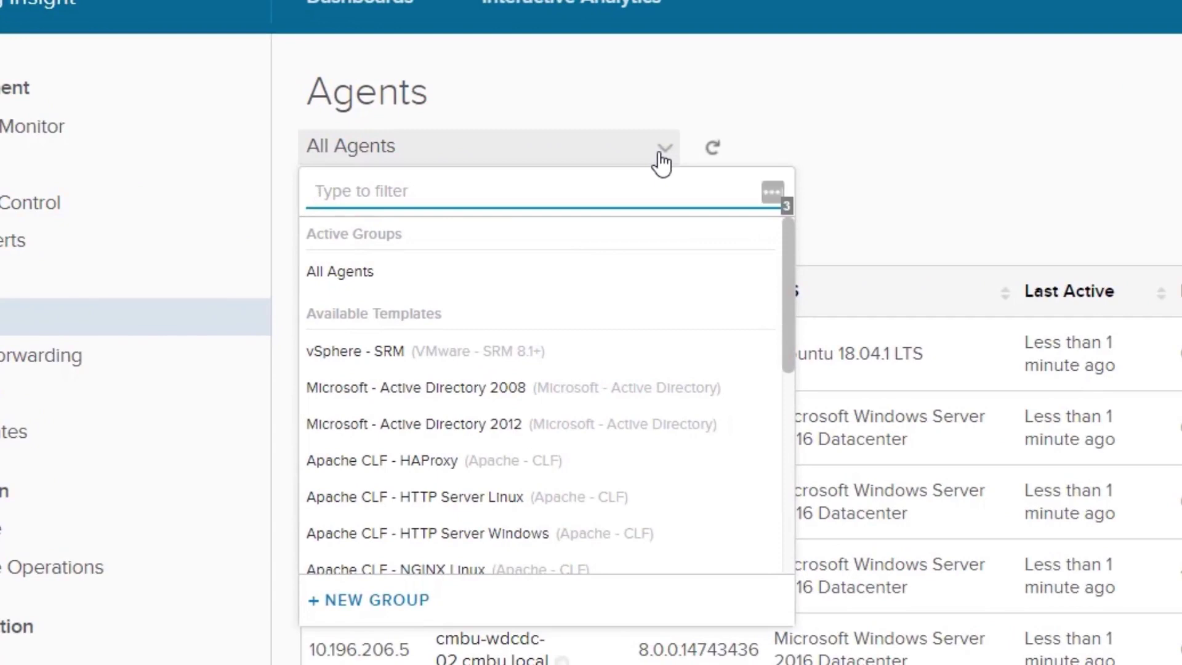
mouse_move(727, 506)
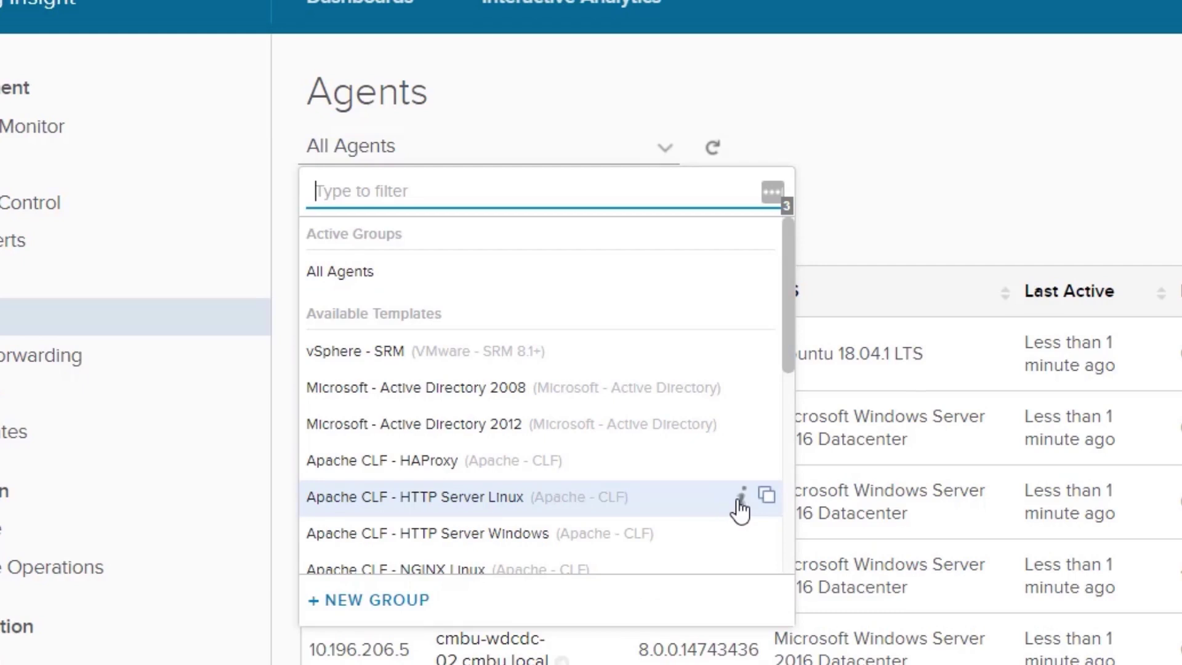
click(767, 496)
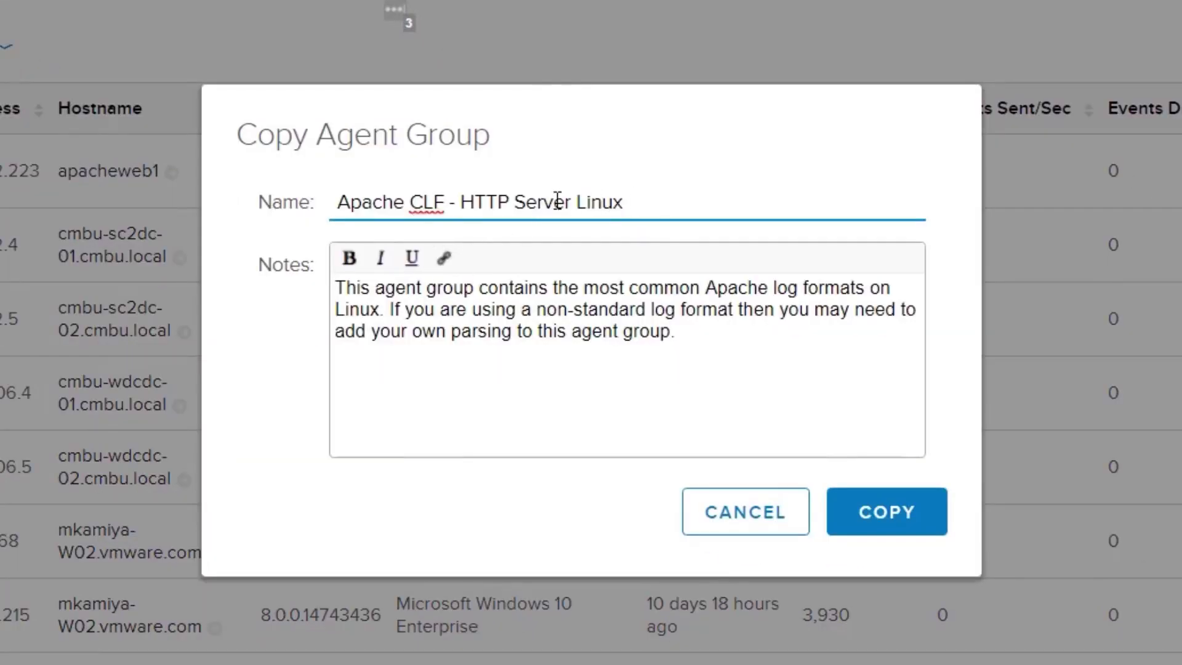
drag(460, 202, 409, 202)
key(BackSpace)
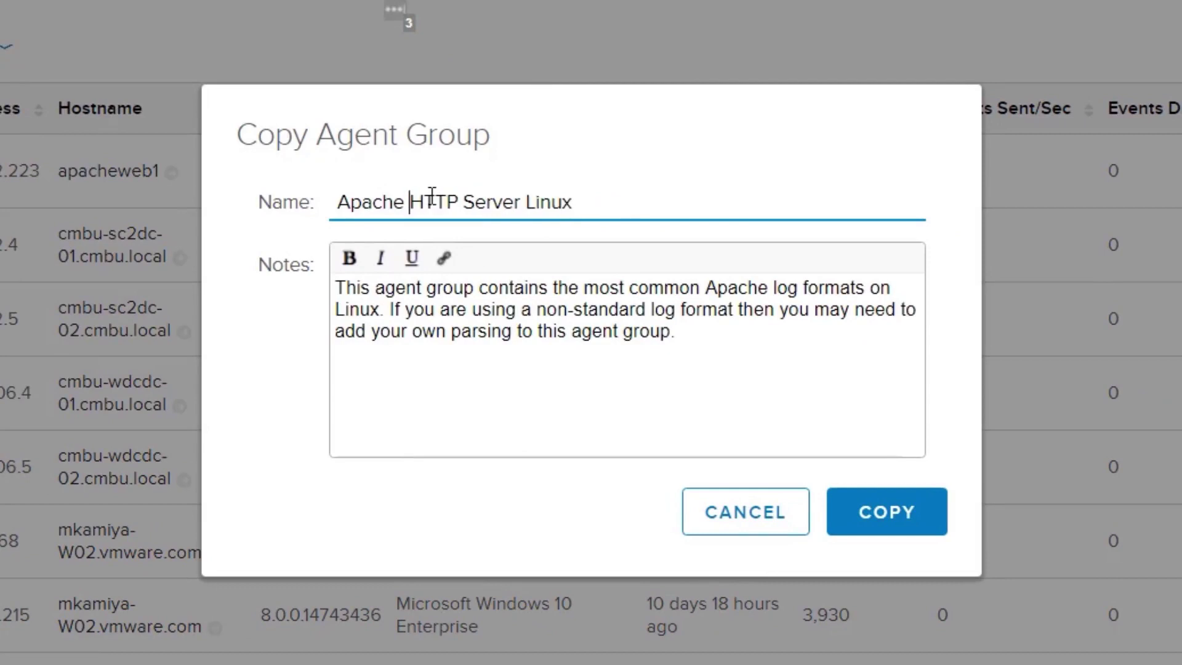
key(Home)
text(CMBU)
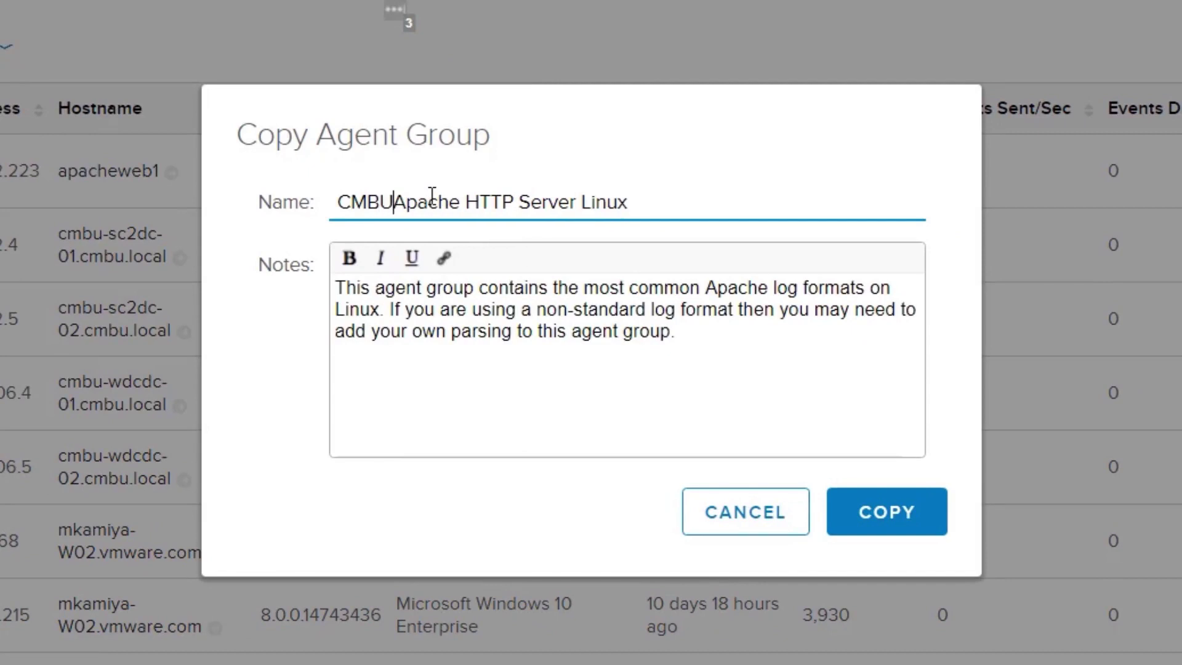
click(856, 530)
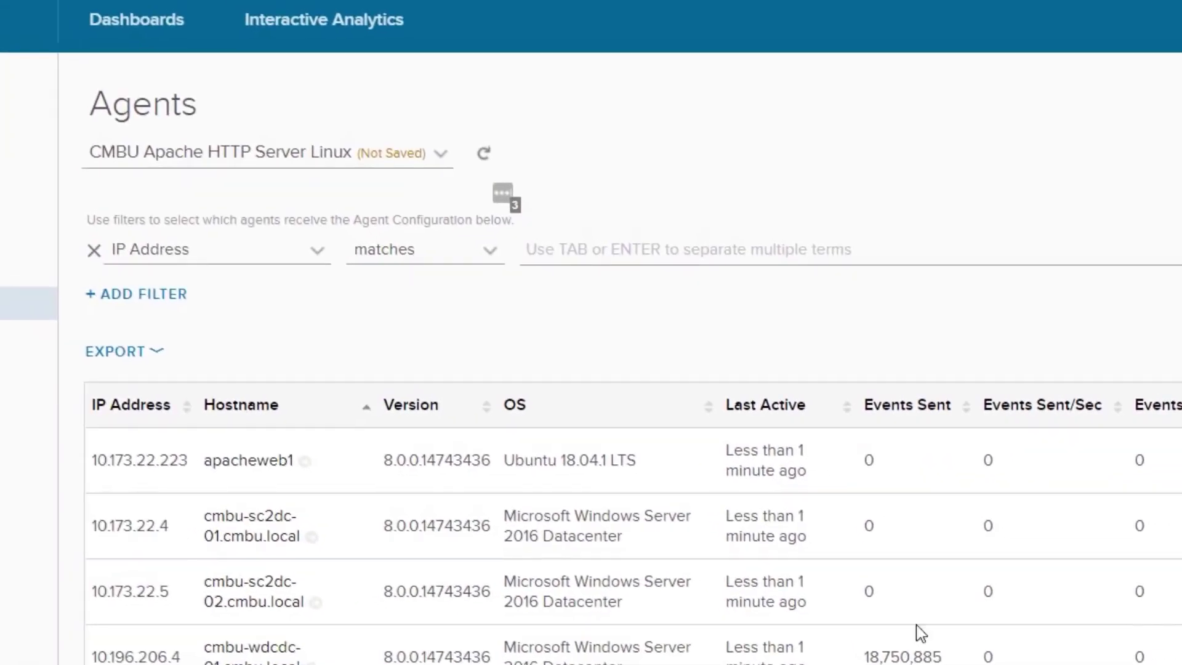
Step: Filter the new group's agents by Hostname starts with apache and refresh the agent list
click(320, 252)
click(260, 327)
click(463, 259)
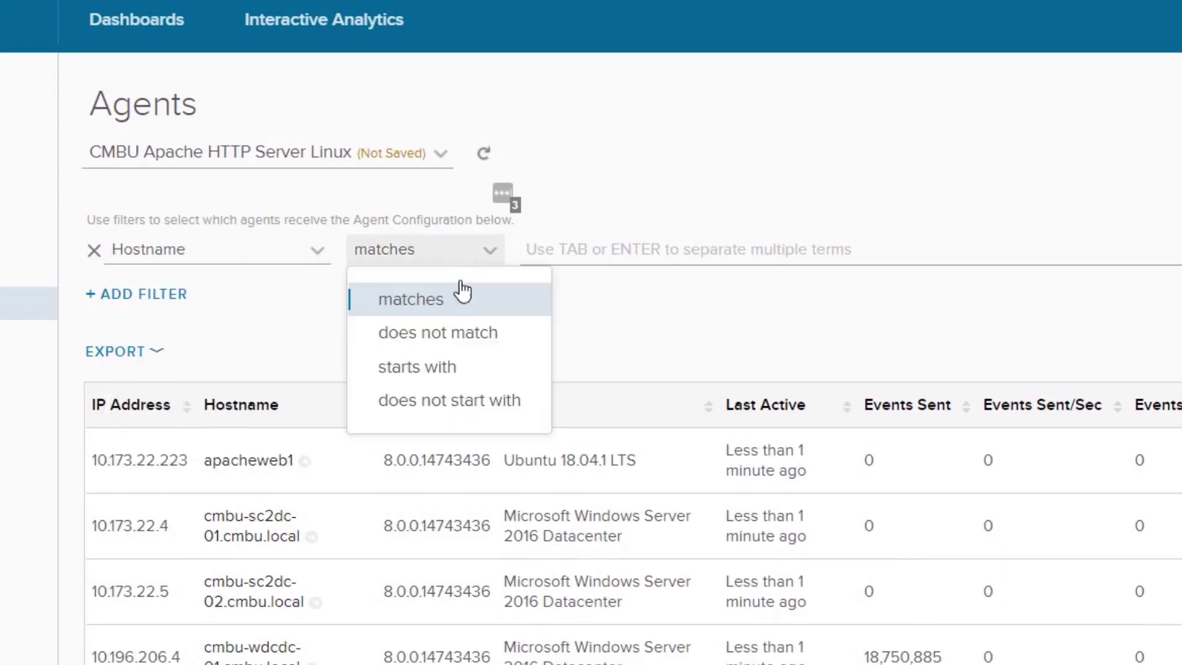
click(466, 369)
click(602, 252)
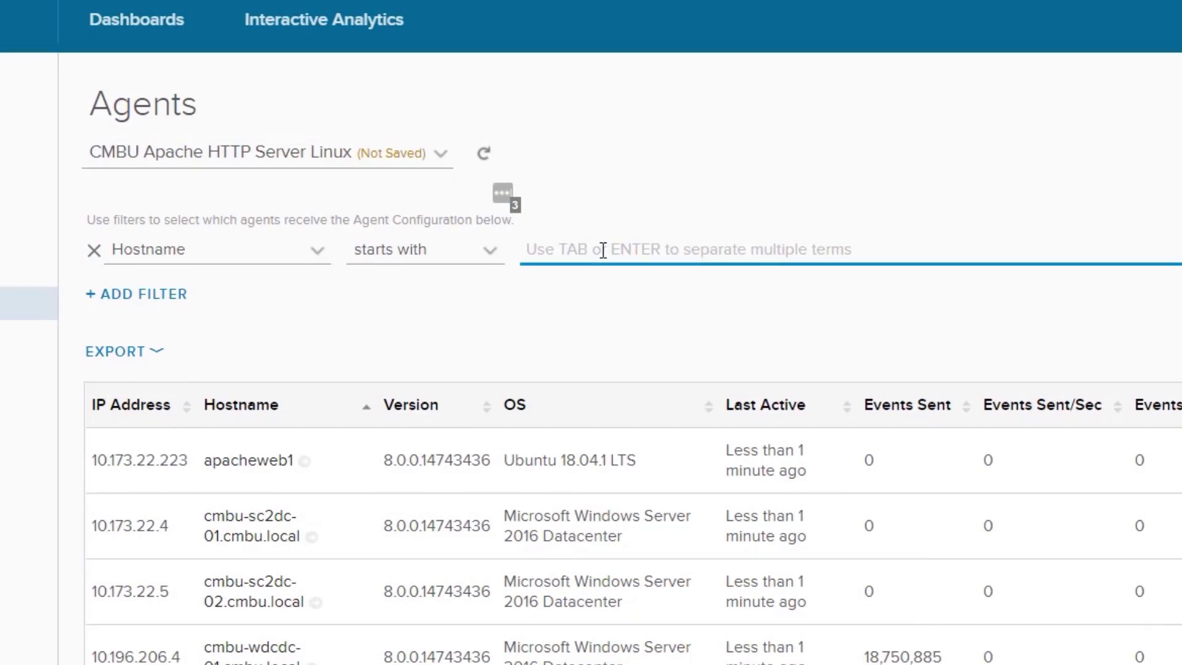
text(apache)
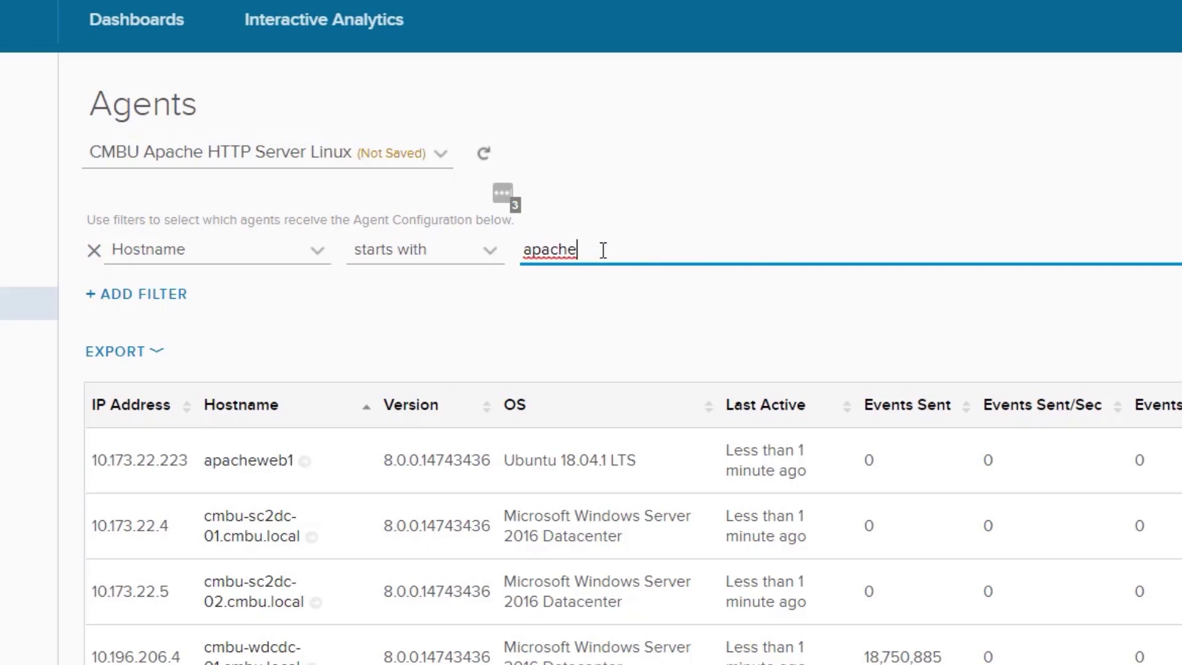
key(Return)
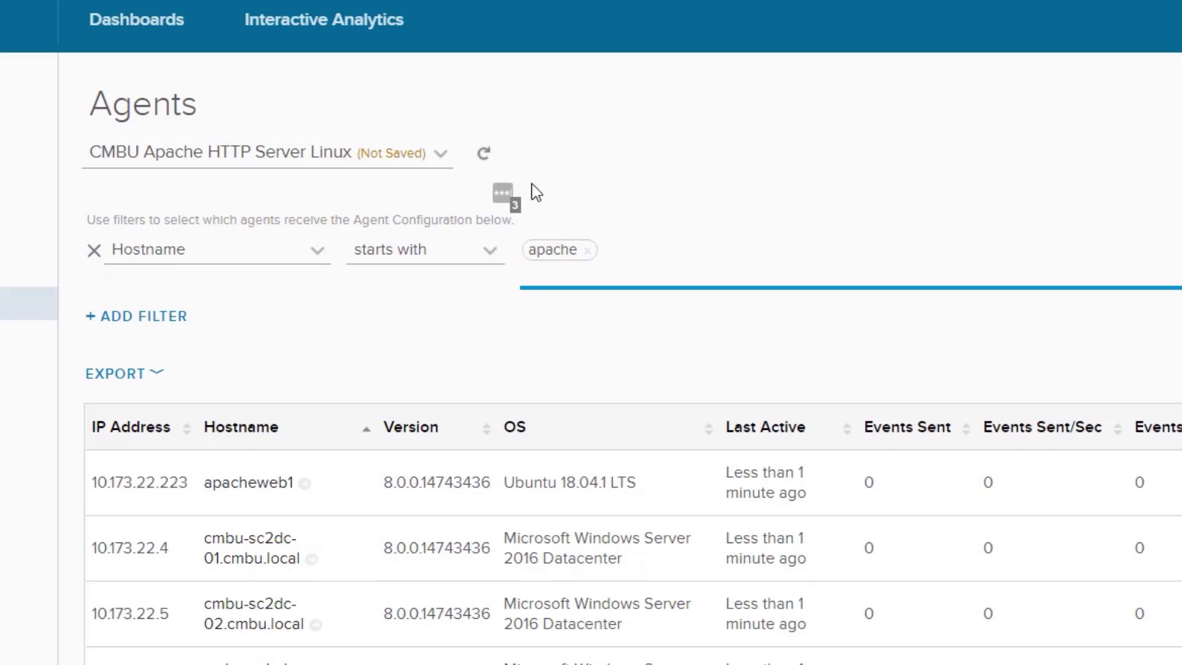
click(486, 158)
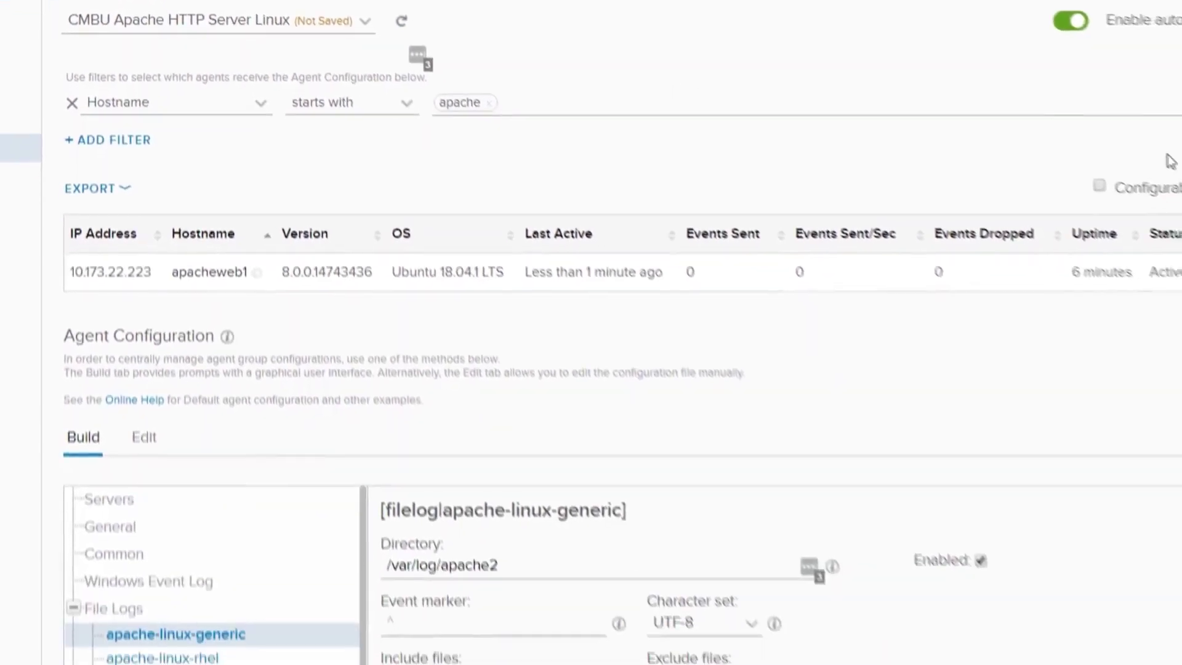
Step: Review the group's apache-linux-generic file log settings and parsers, and save the new agent group
scroll(624, 333, down, 6)
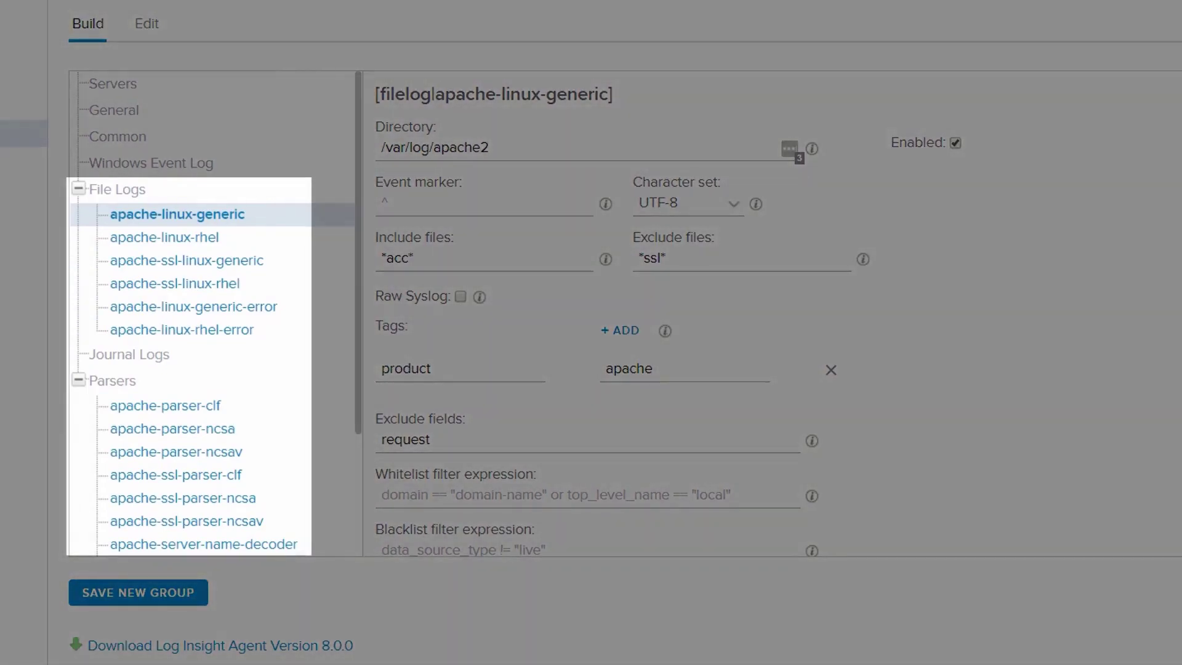
scroll(668, 322, down, 2)
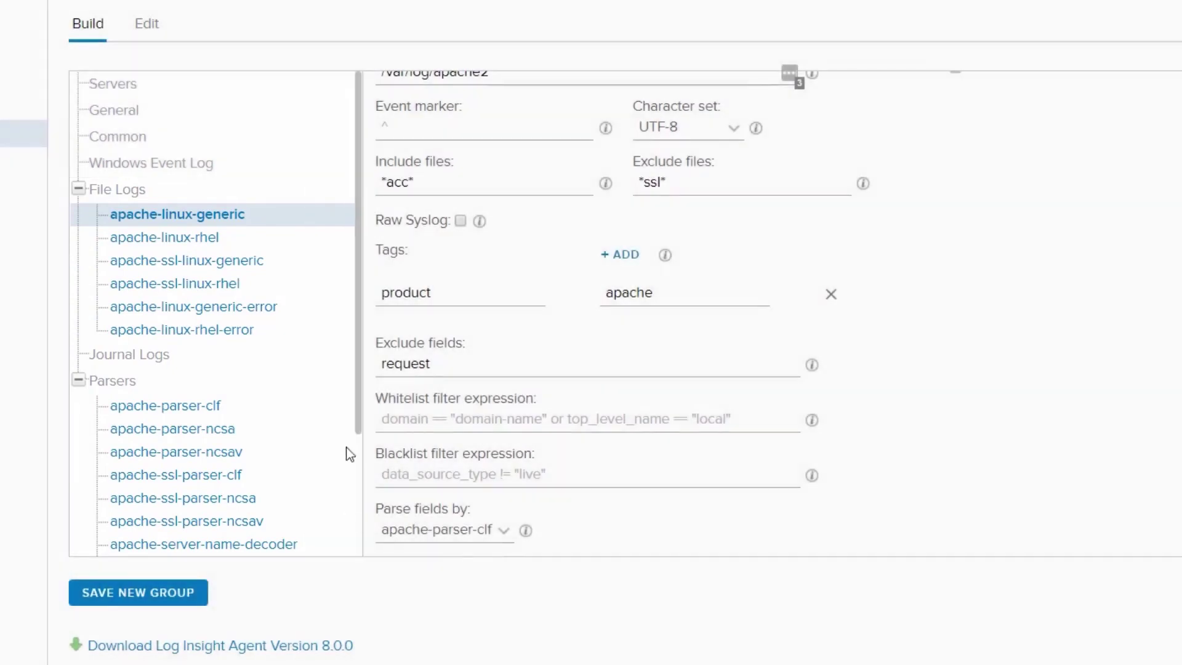
drag(357, 404, 356, 533)
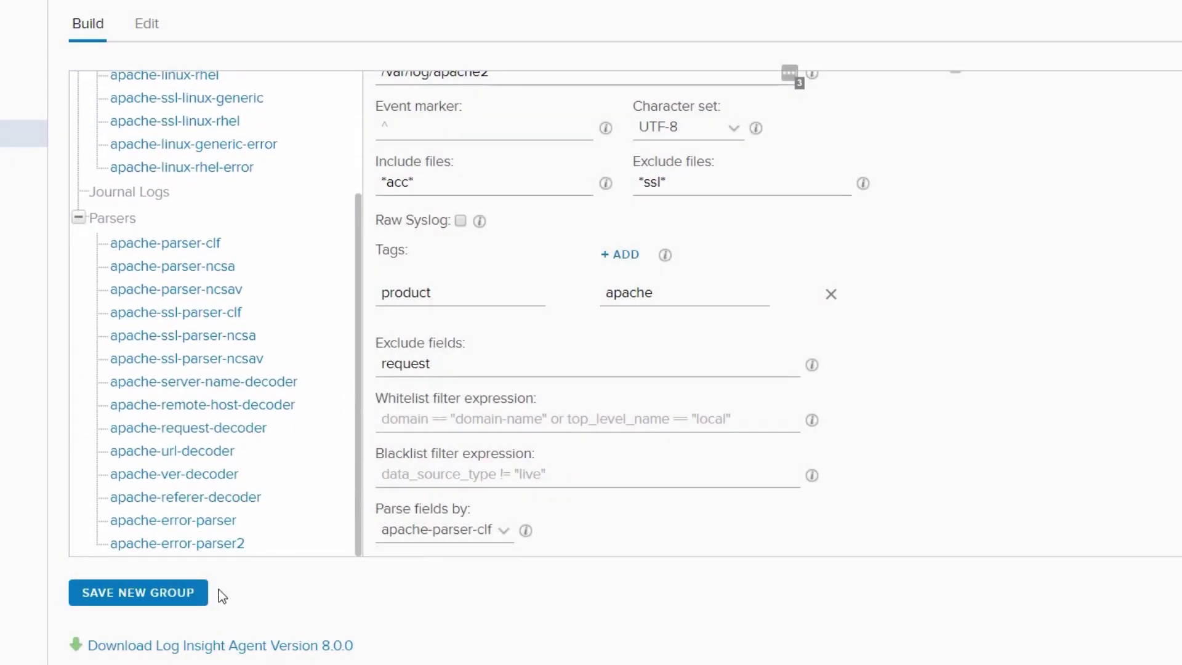
click(198, 592)
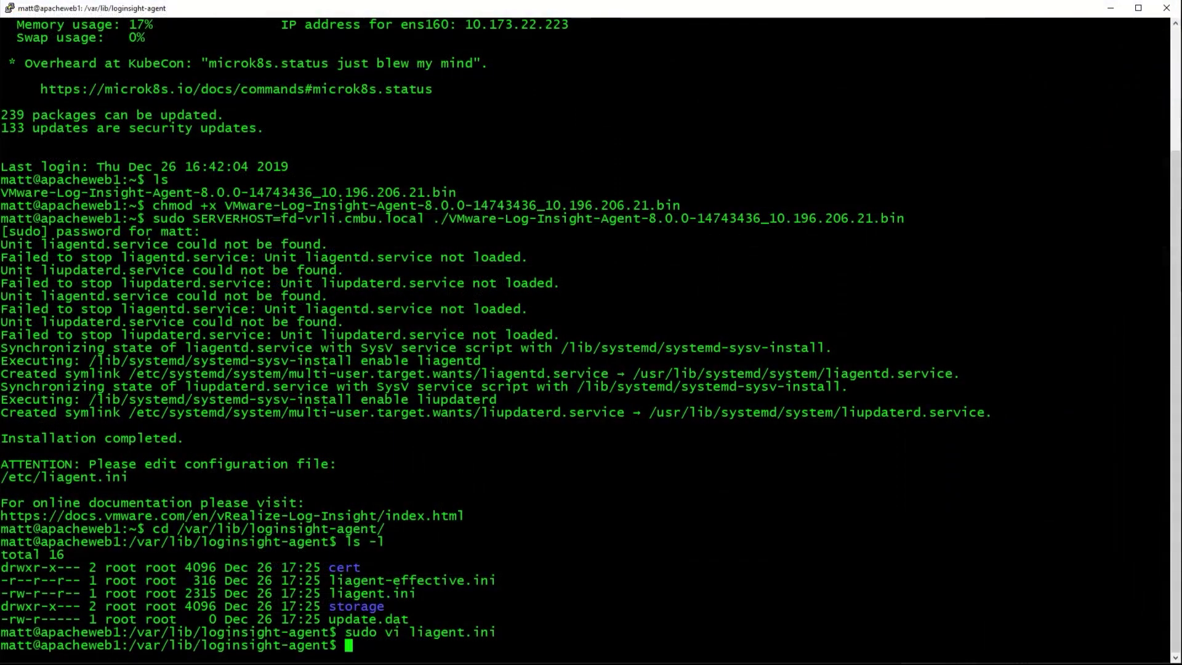
Step: In the SSH terminal, open liagent-effective.ini in vi to inspect the agent's effective configuration
text(vi )
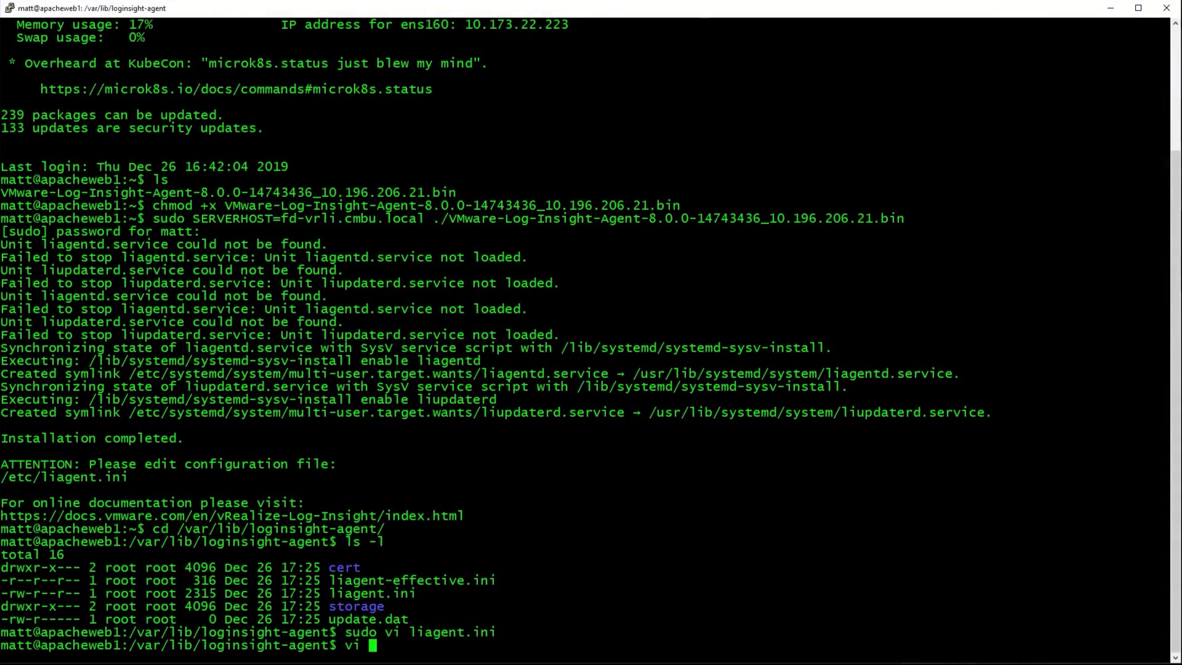
text(liagent-)
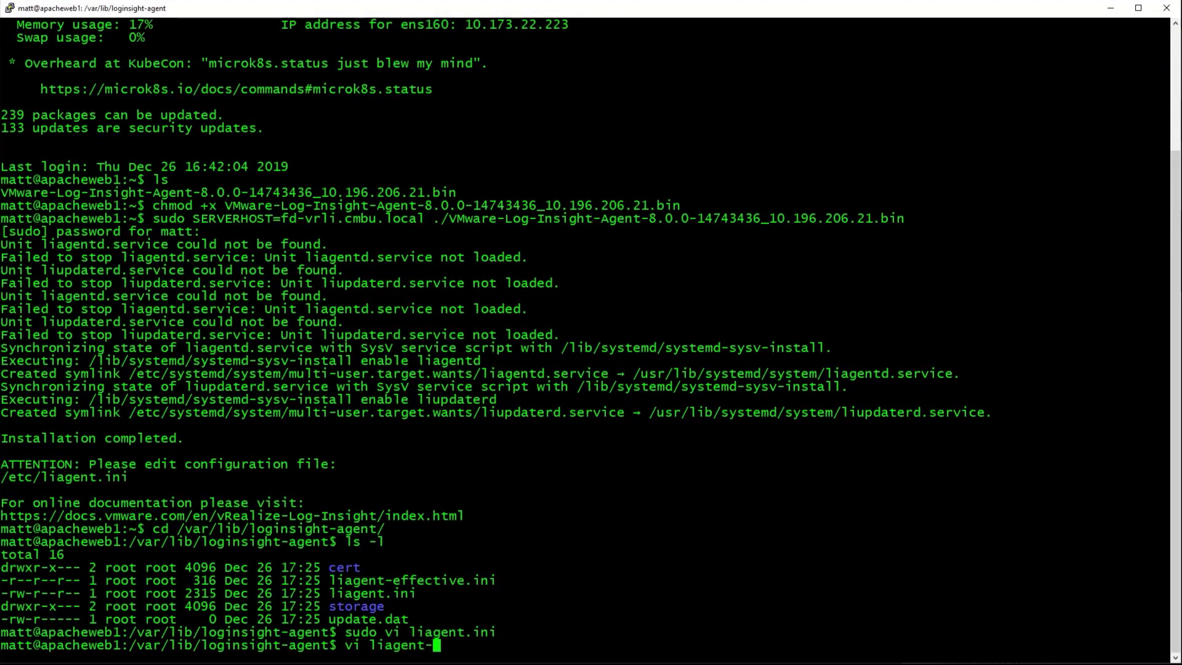
key(Tab)
key(Return)
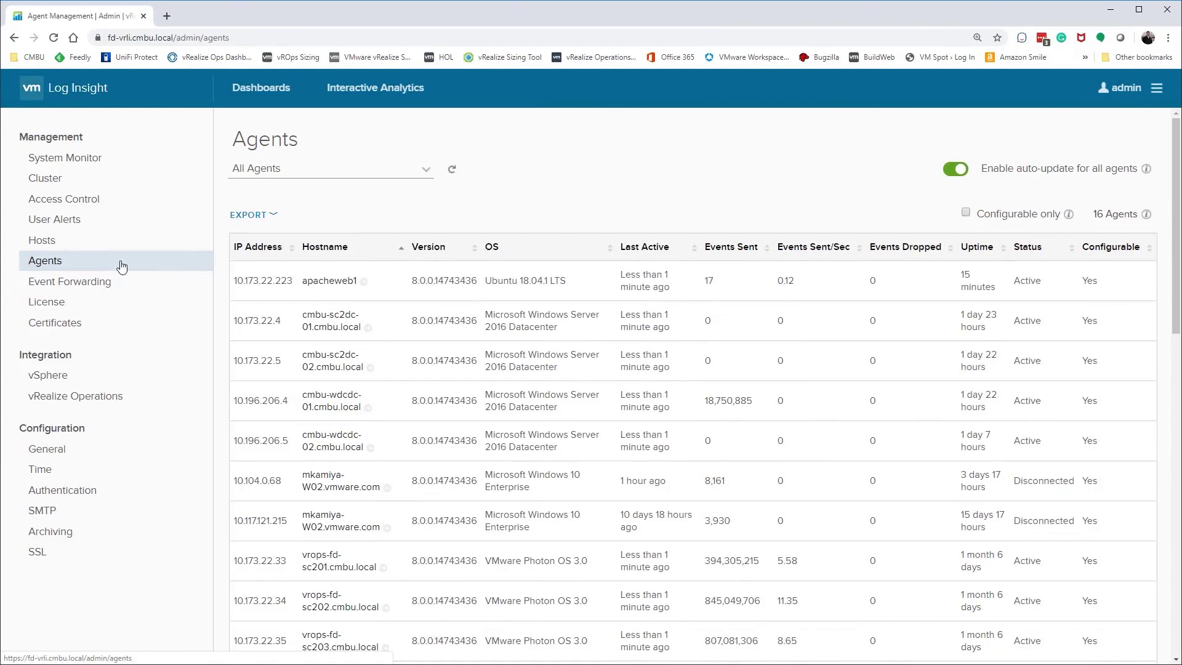
Step: In Log Insight, view the events from apacheweb1 and examine the Apache CLF - Overview dashboard widgets
click(327, 288)
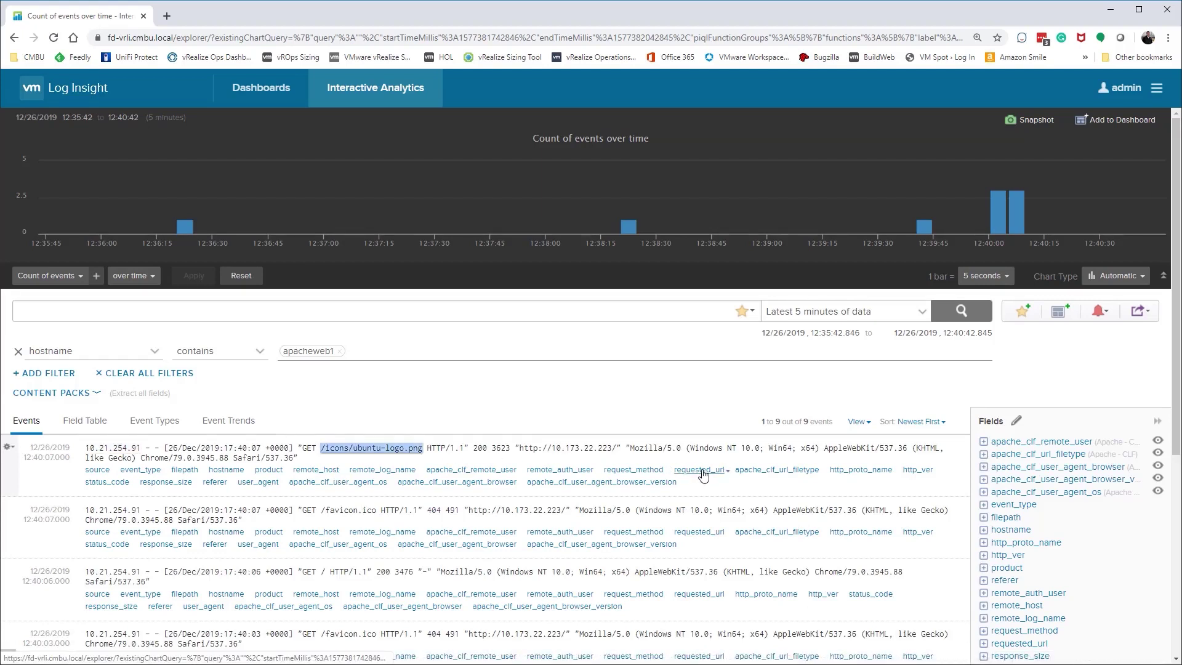
click(245, 94)
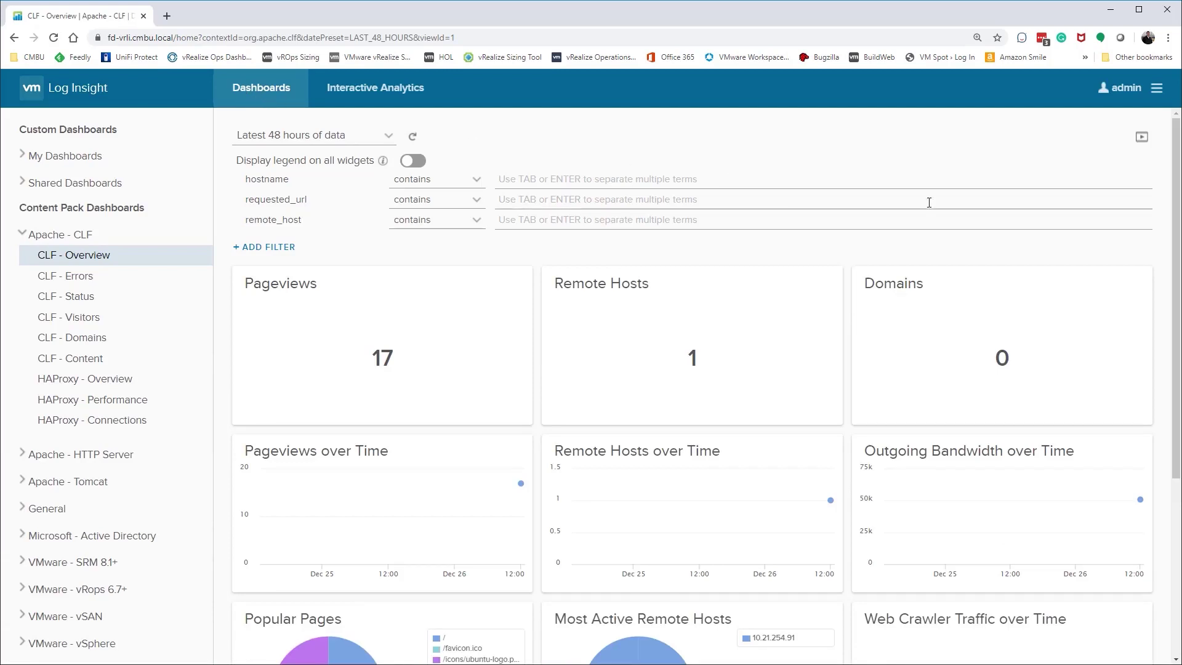
drag(1175, 227, 1180, 315)
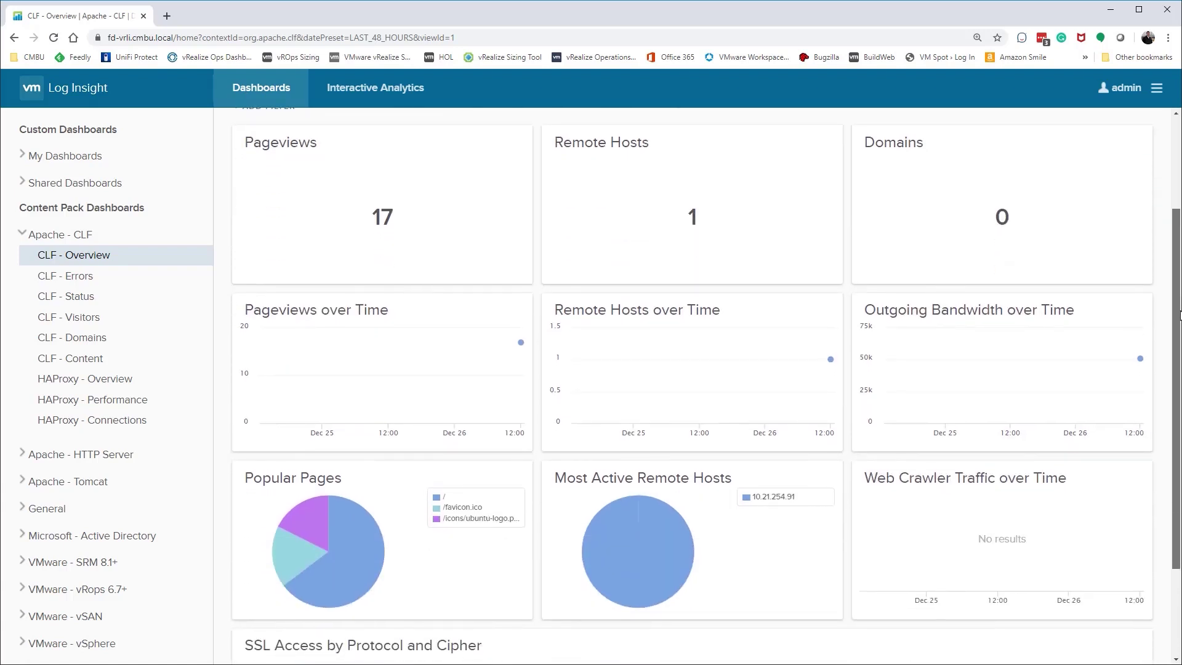